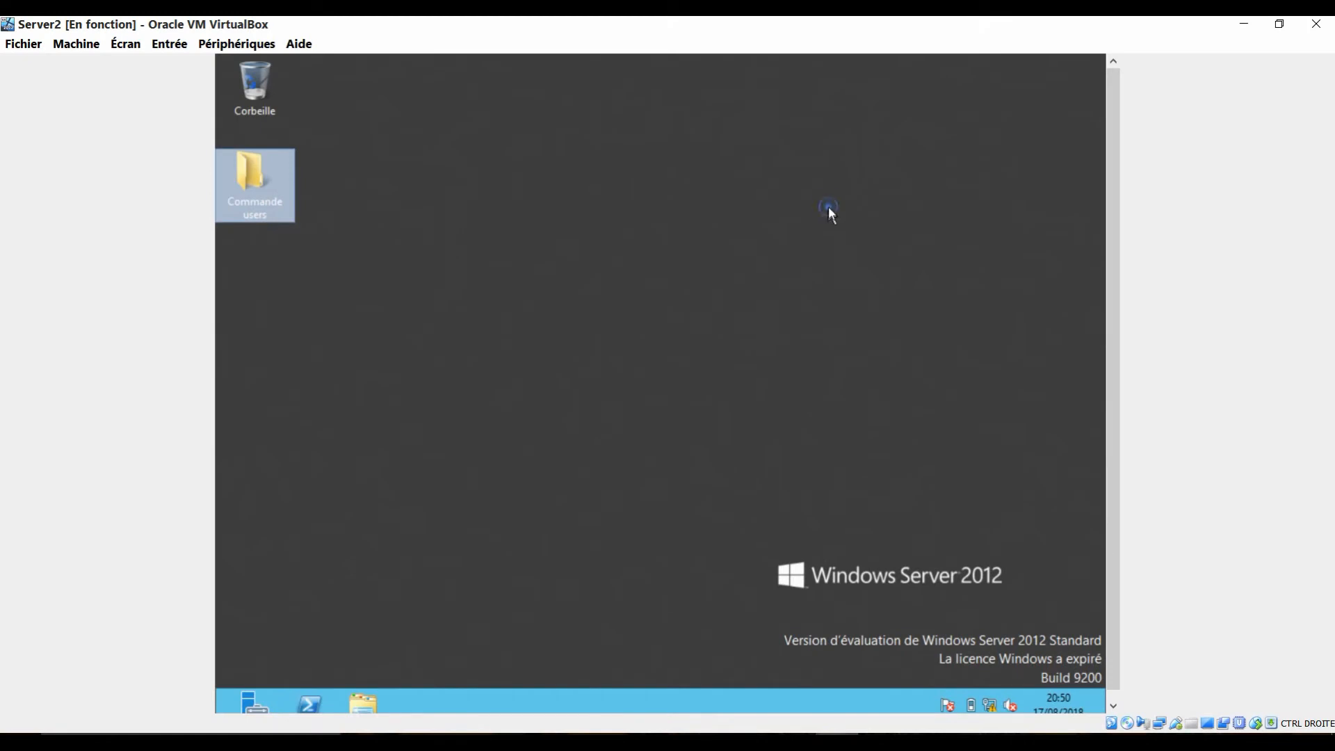
Step: Start the add roles and features wizard in Server Manager with a role-based installation on Server2.gandal.net
click(828, 207)
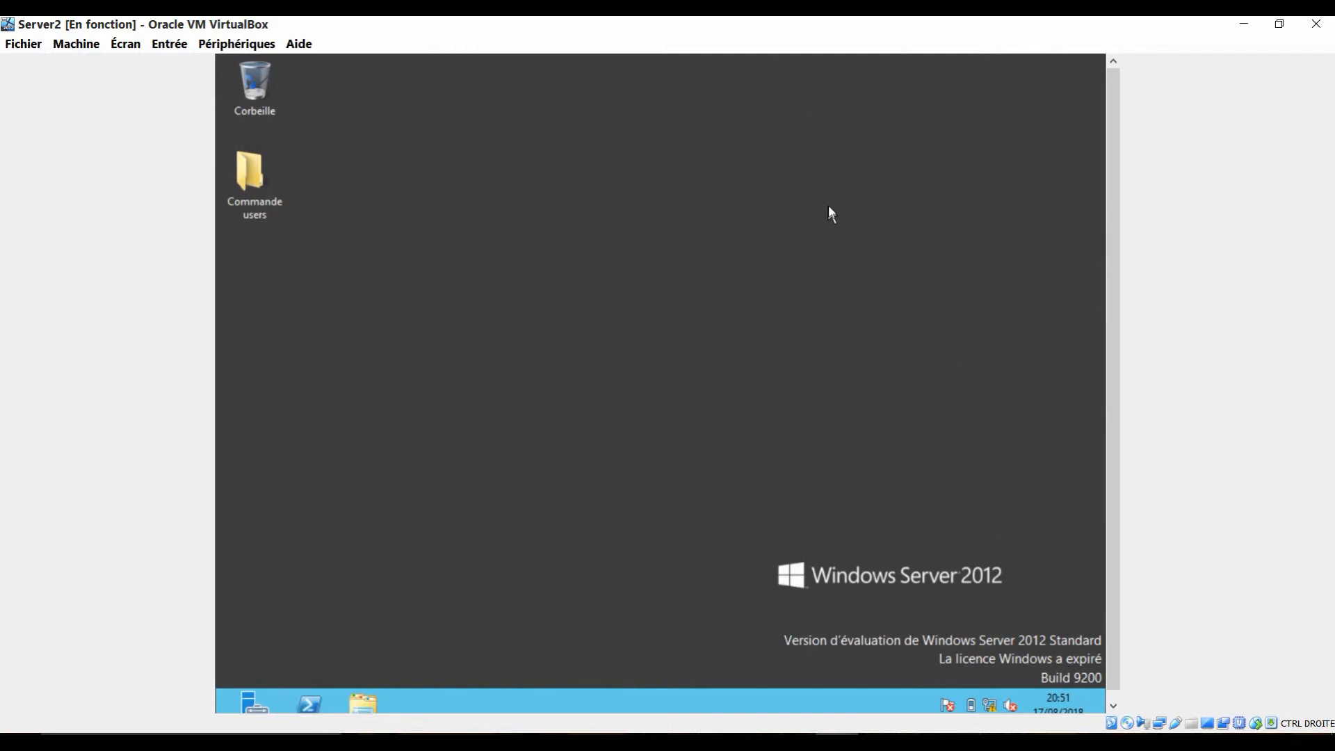
click(250, 705)
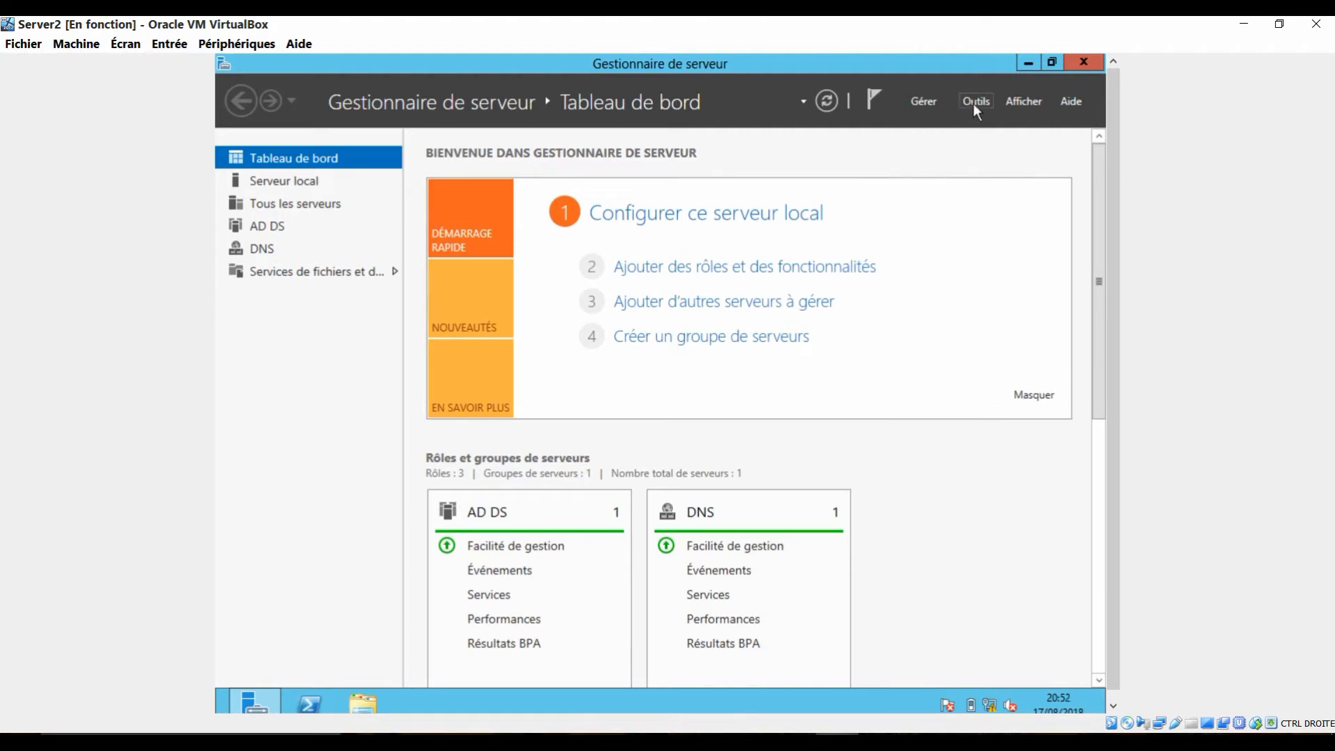
click(925, 101)
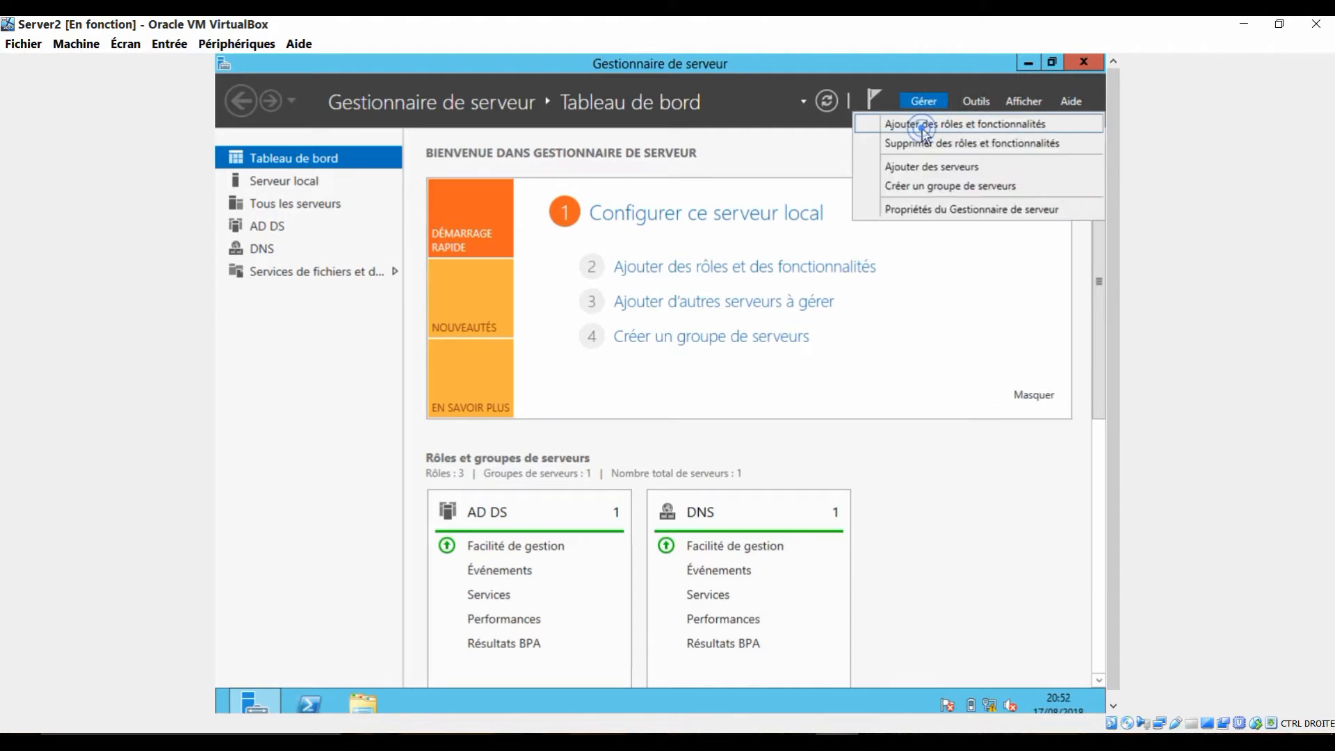
click(904, 125)
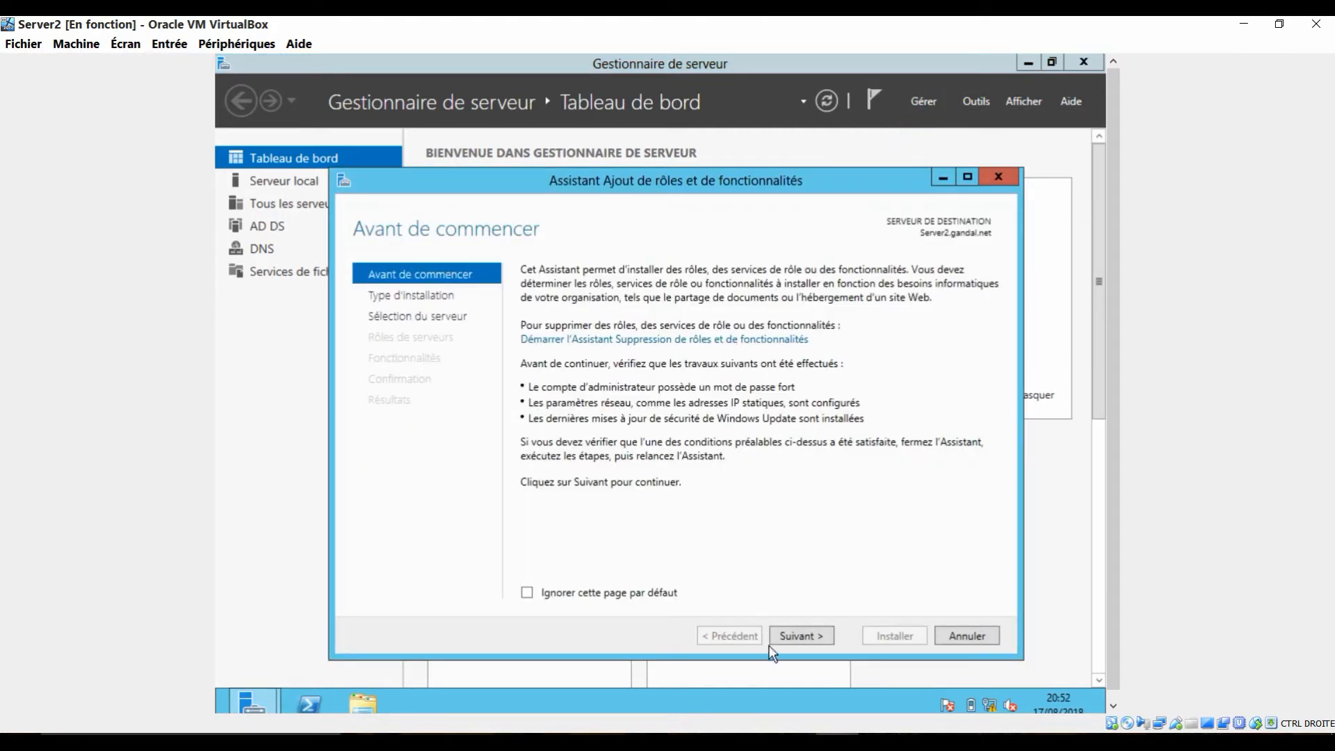
click(801, 638)
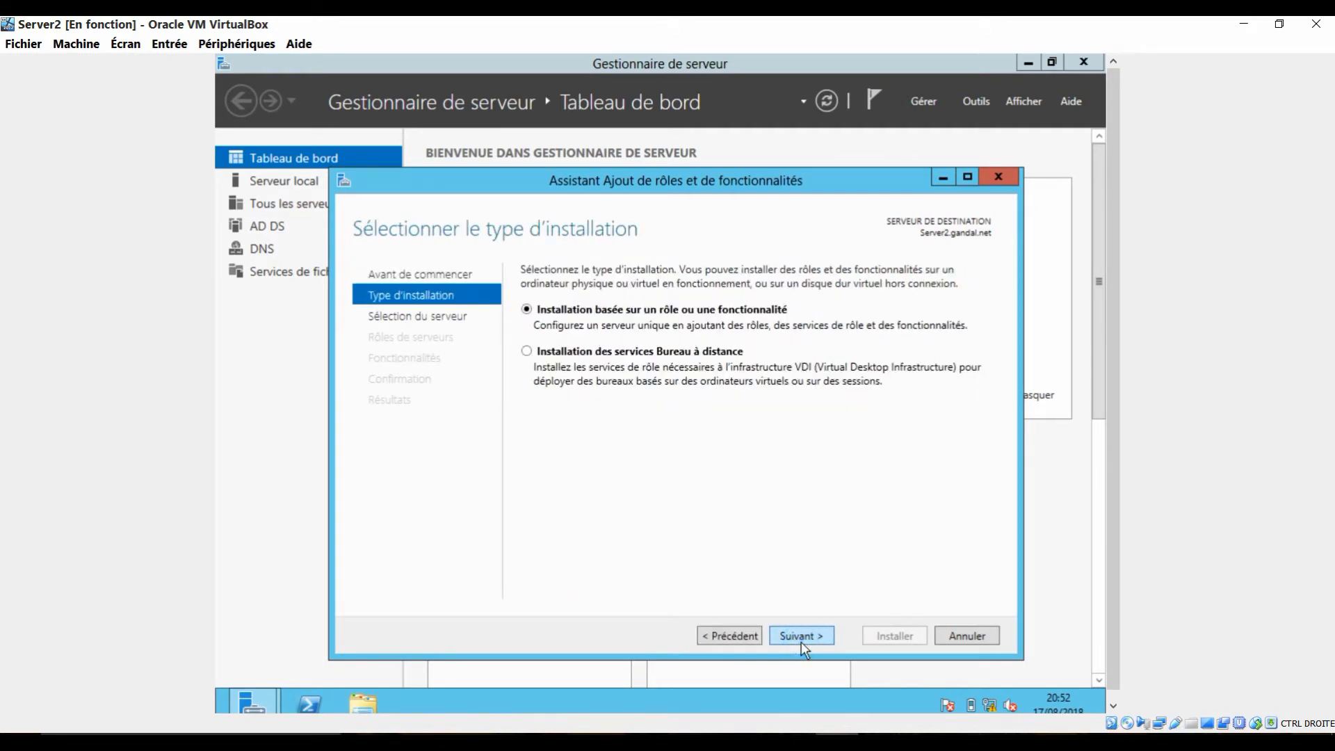
click(801, 641)
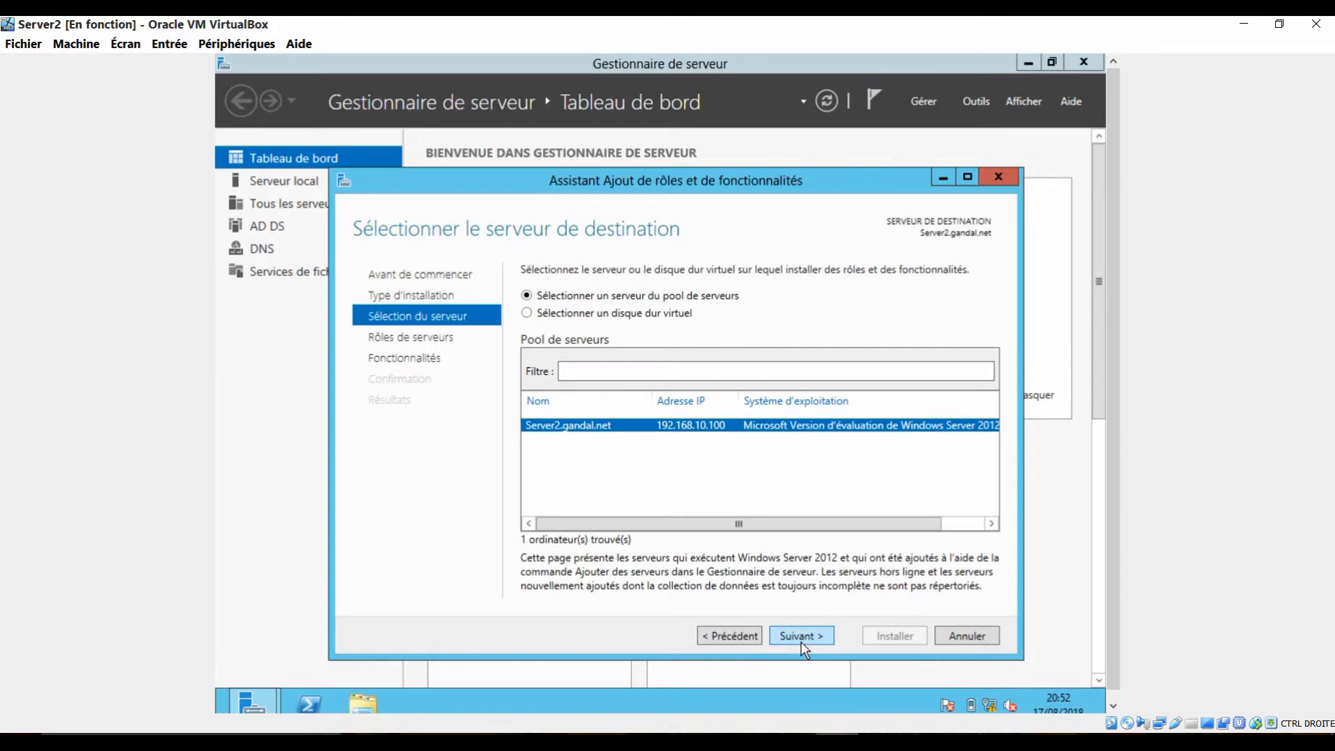
click(801, 638)
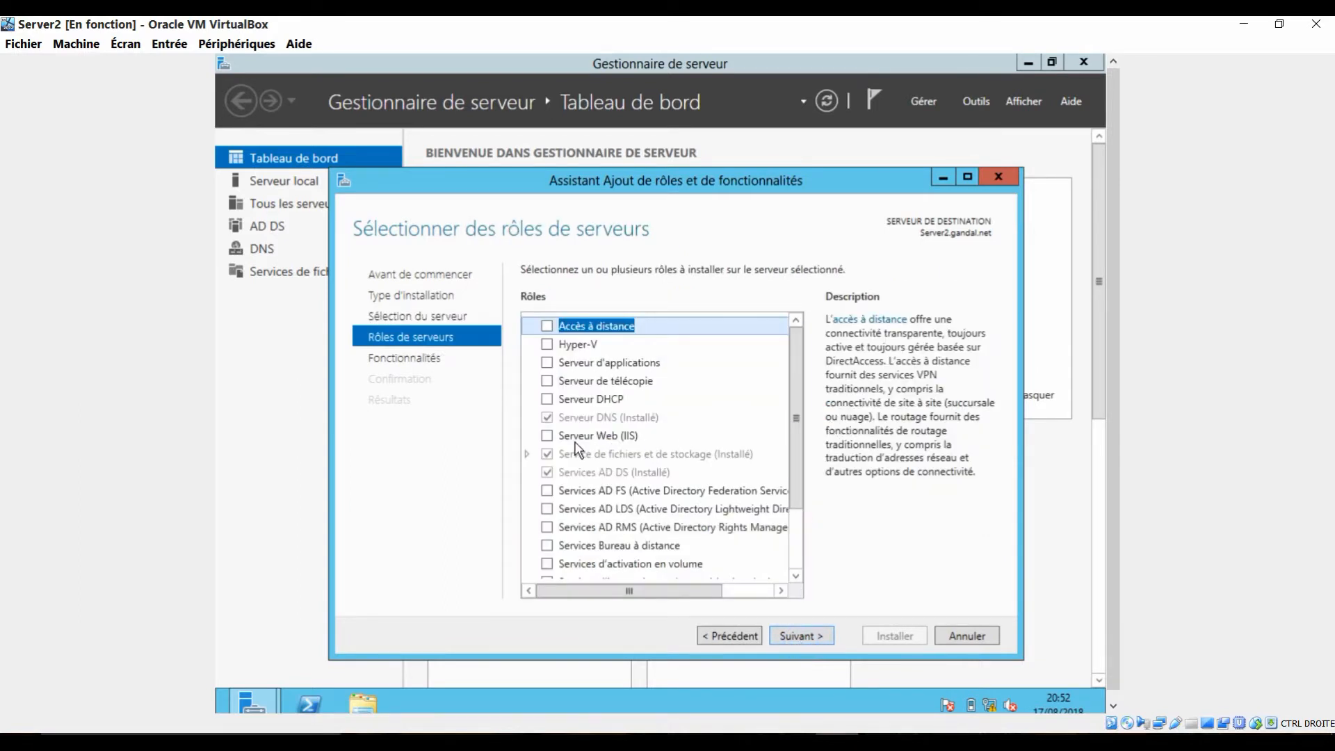
Step: Select the Serveur Web (IIS) role and add its required management tools
click(608, 437)
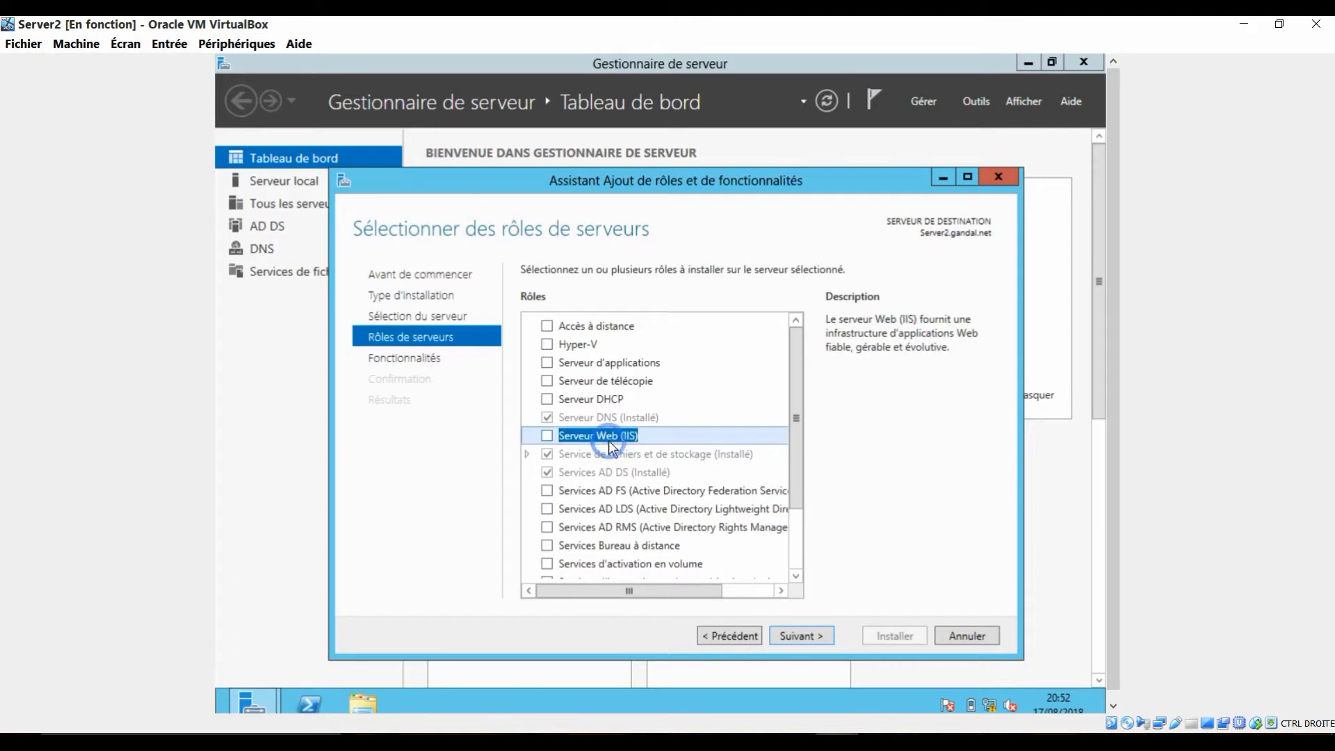
click(547, 436)
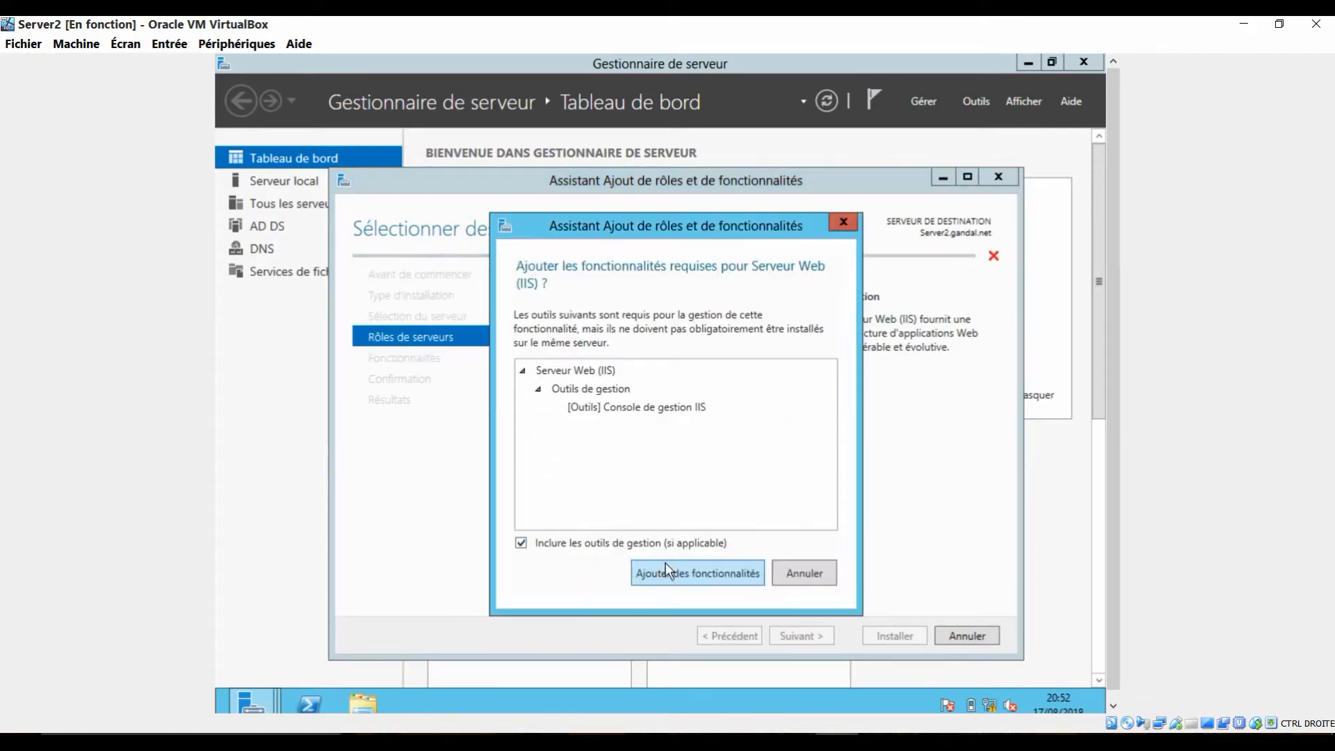
click(667, 565)
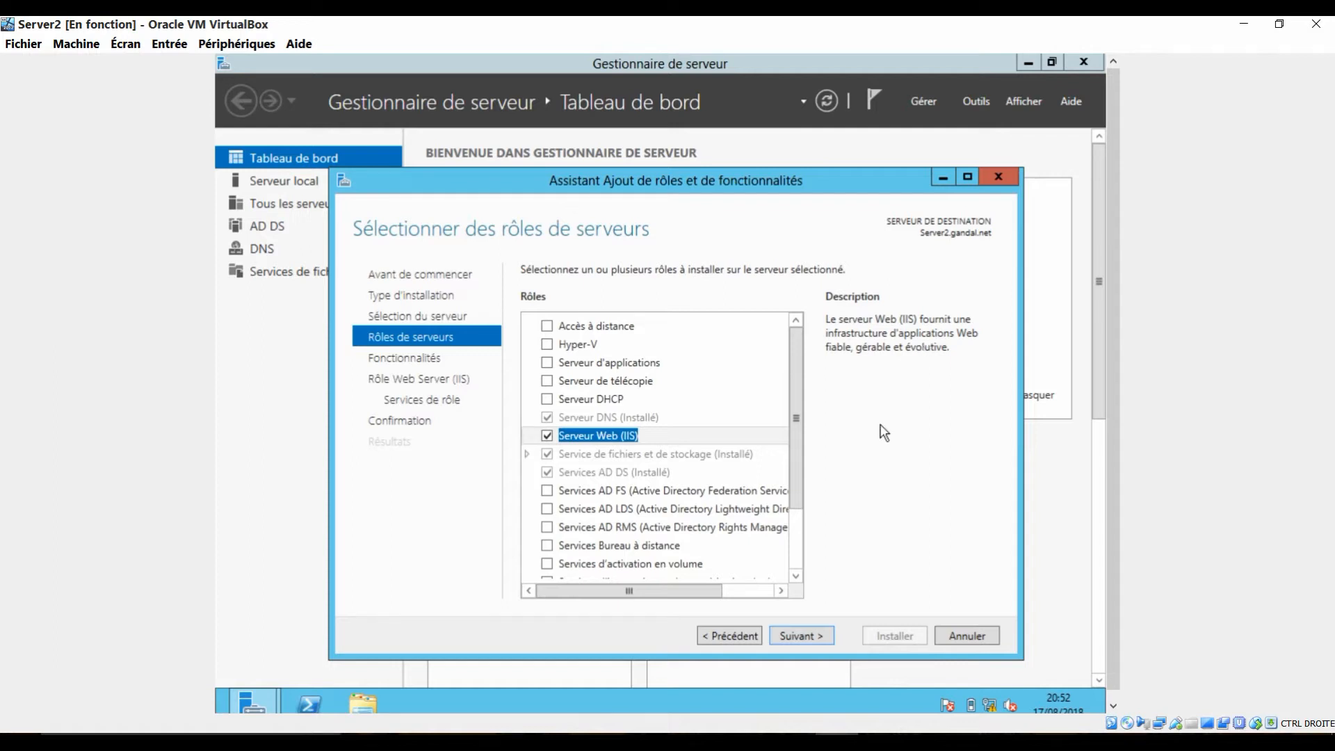
Step: Continue to the IIS role services without adding any extra features
click(803, 641)
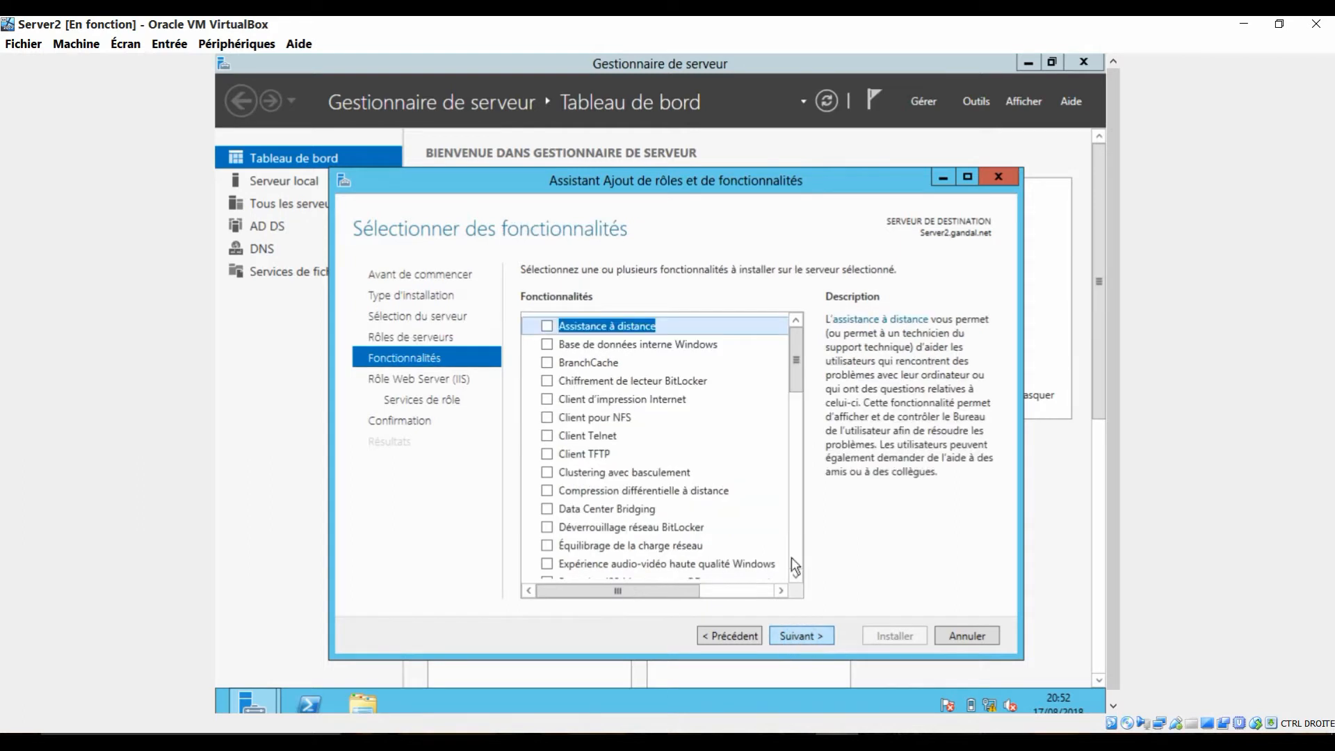
drag(632, 181, 599, 146)
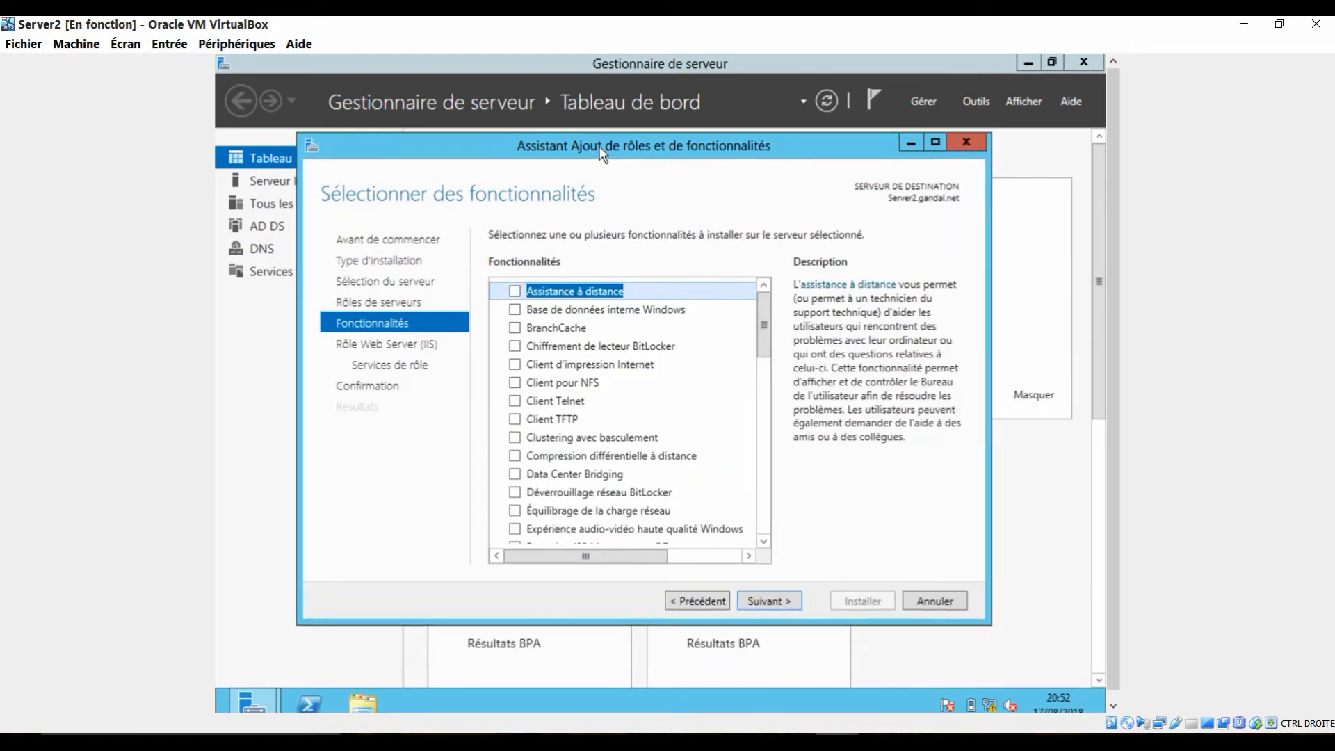
click(791, 603)
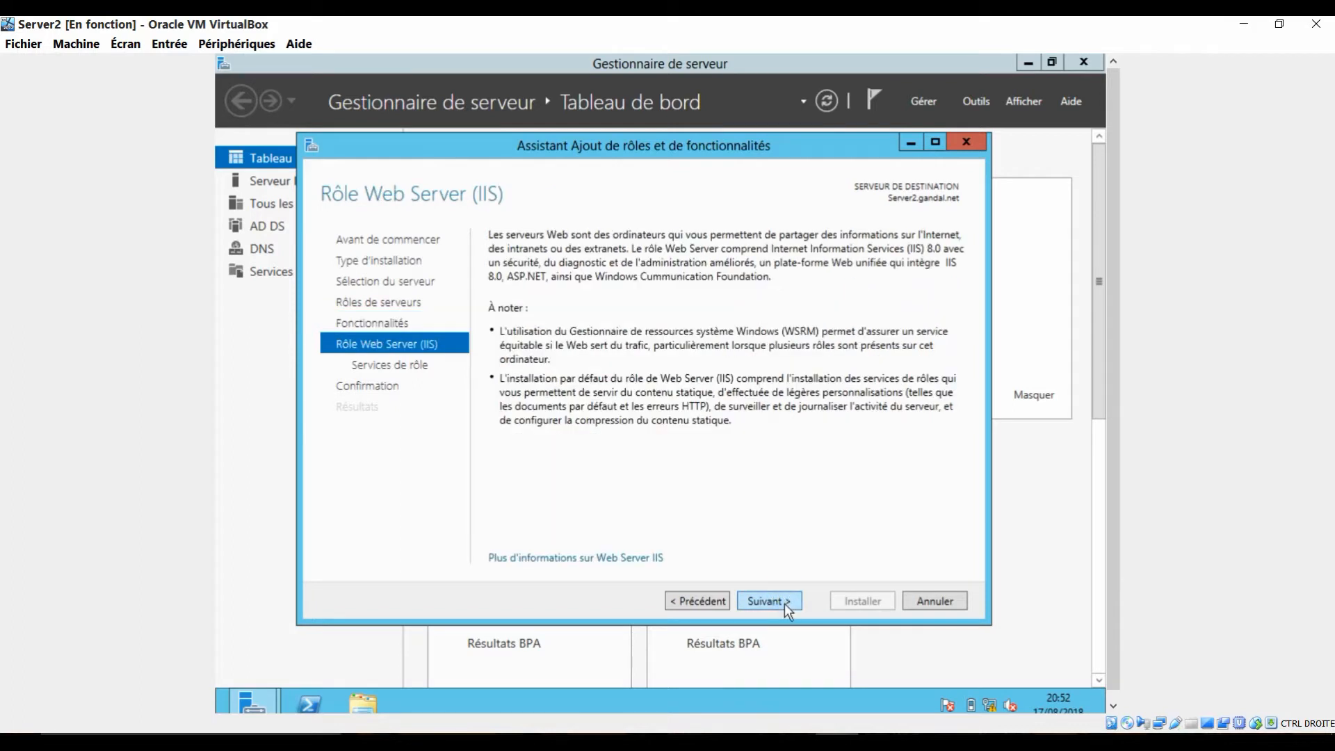
click(788, 603)
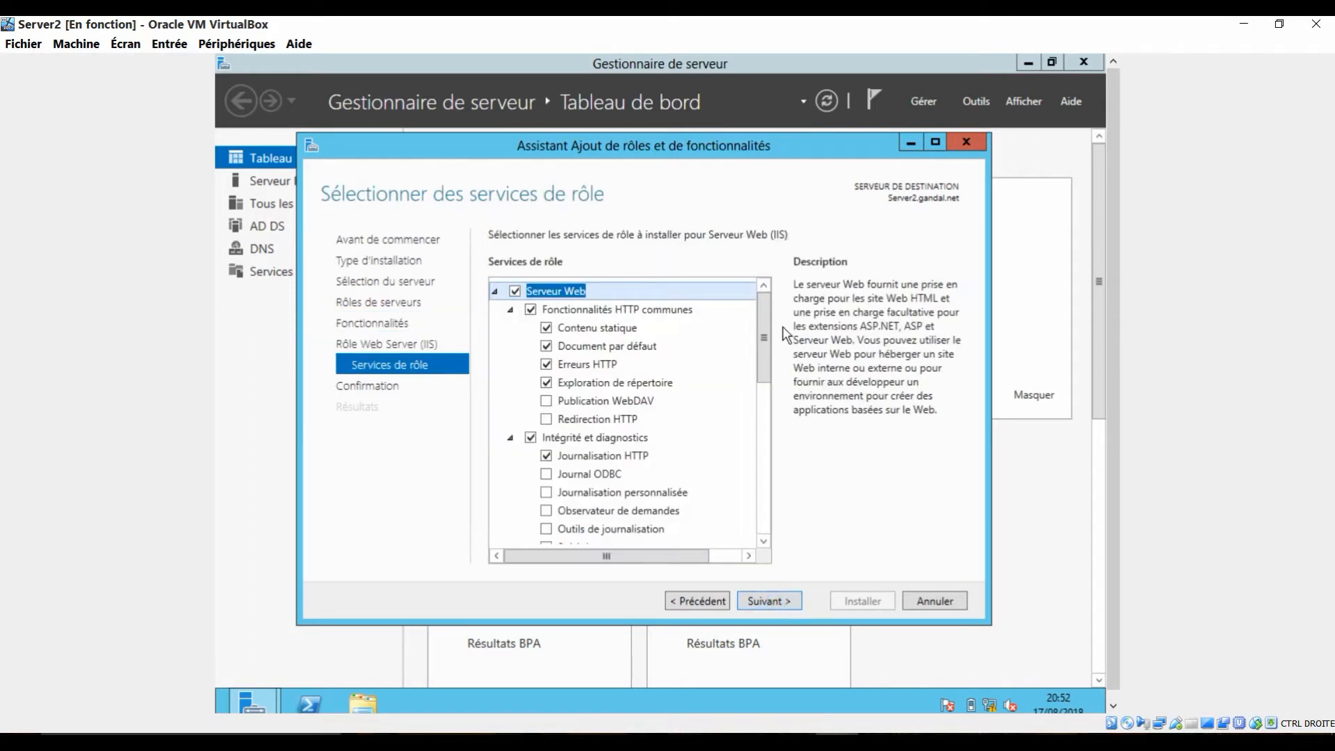
Step: Review the IIS role services, keep the default selection and start the installation
drag(761, 319, 769, 480)
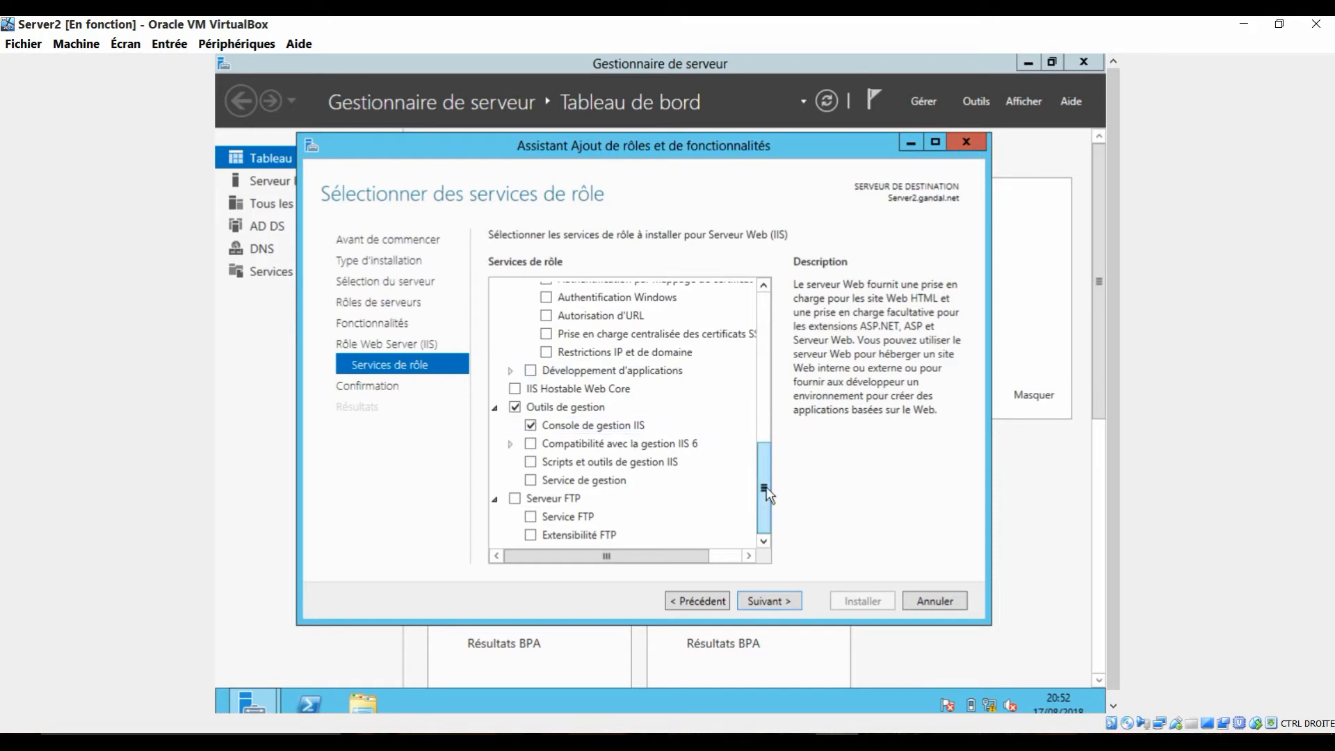
drag(766, 492, 758, 268)
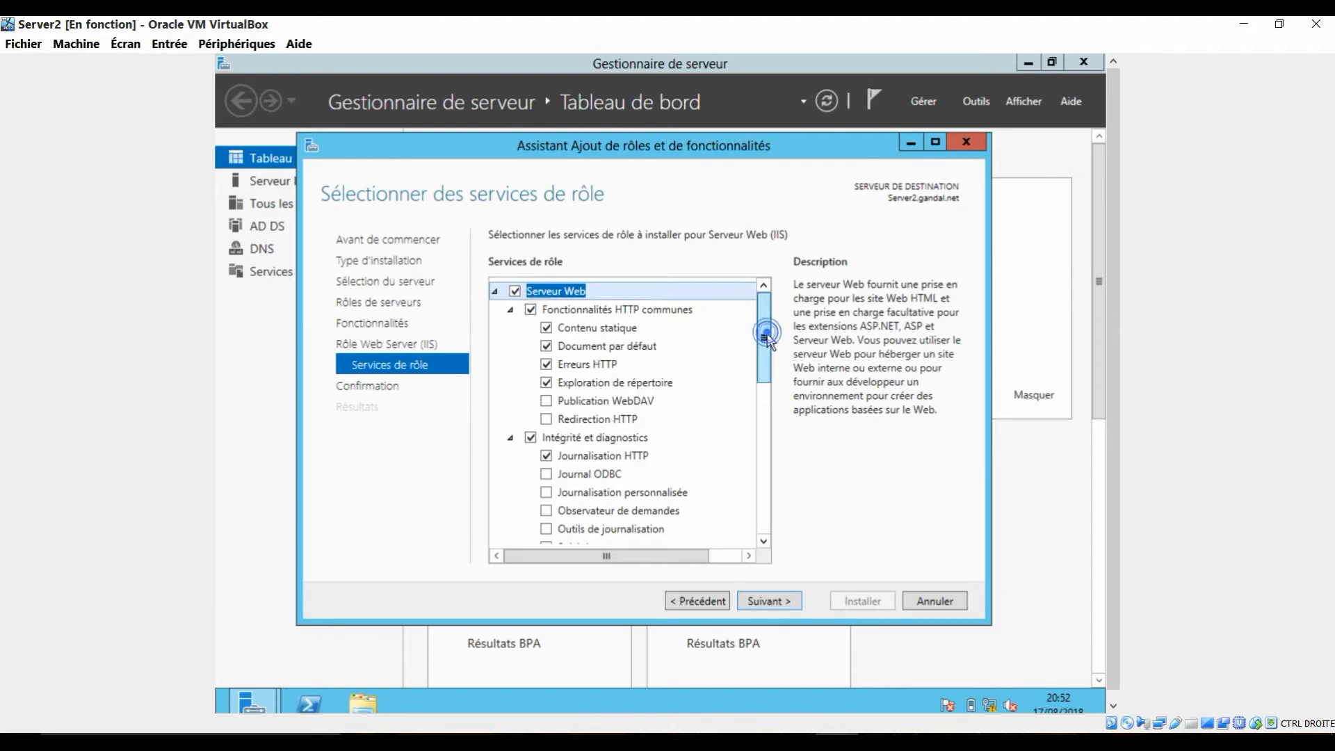
drag(767, 338, 766, 376)
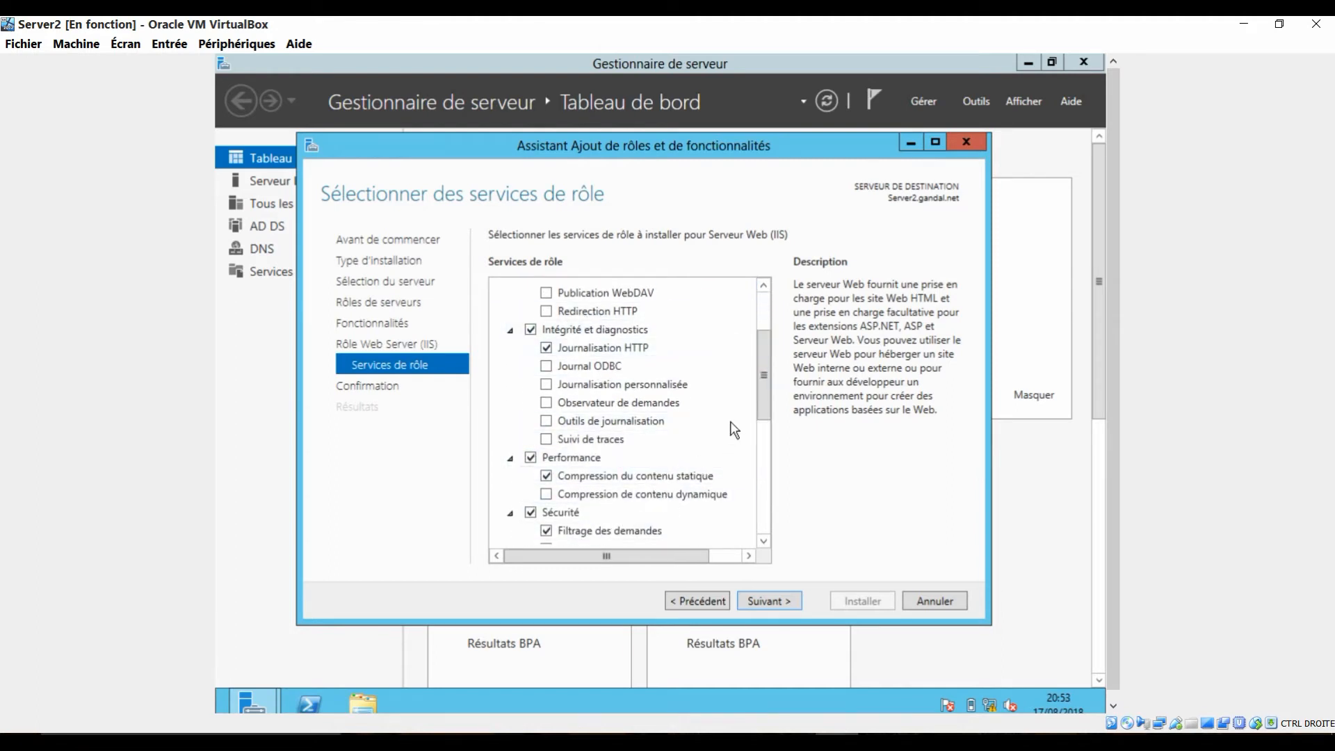
drag(765, 364, 761, 311)
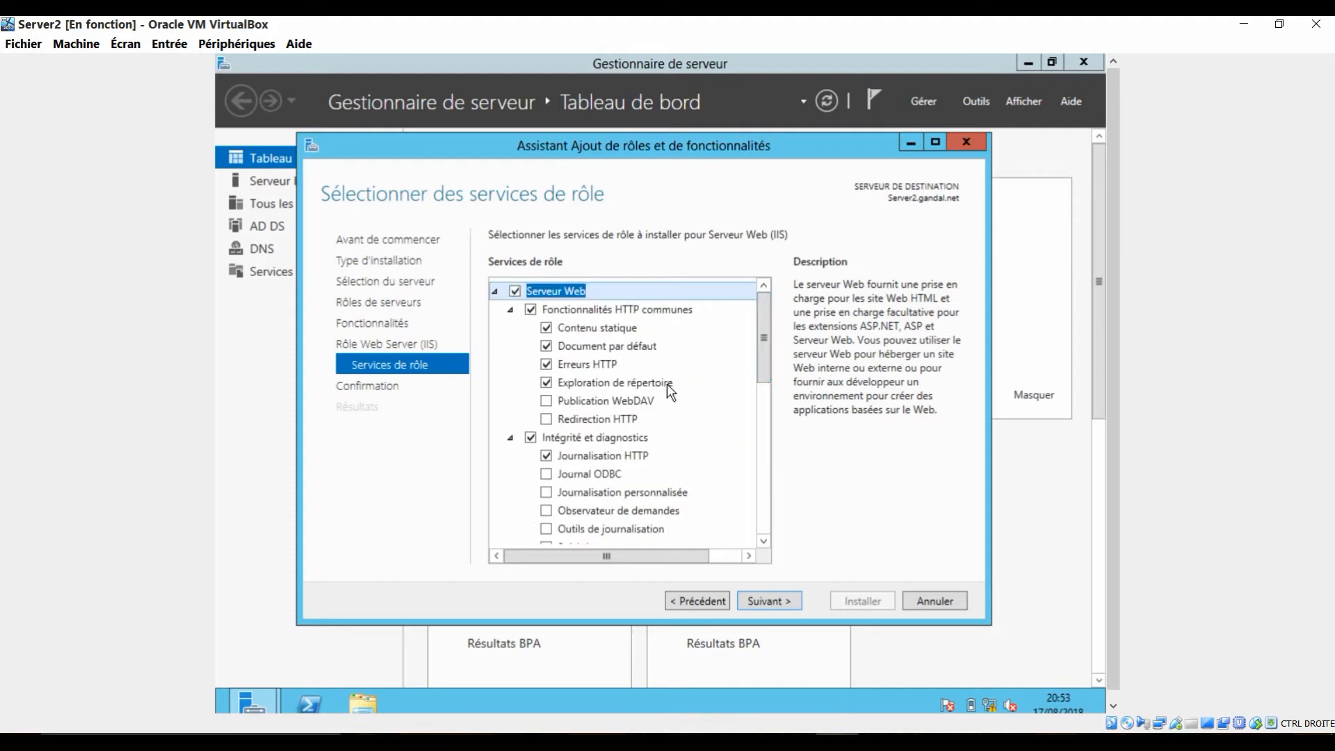
click(774, 601)
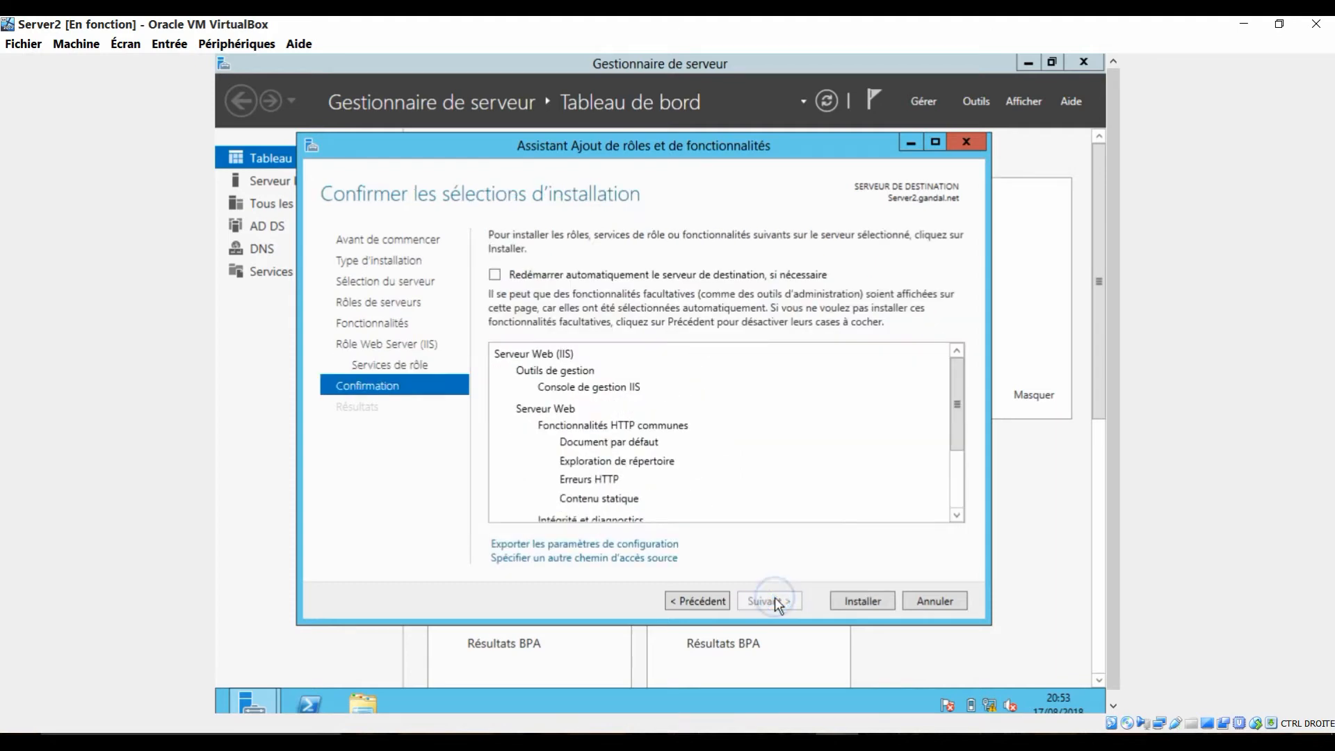
click(882, 600)
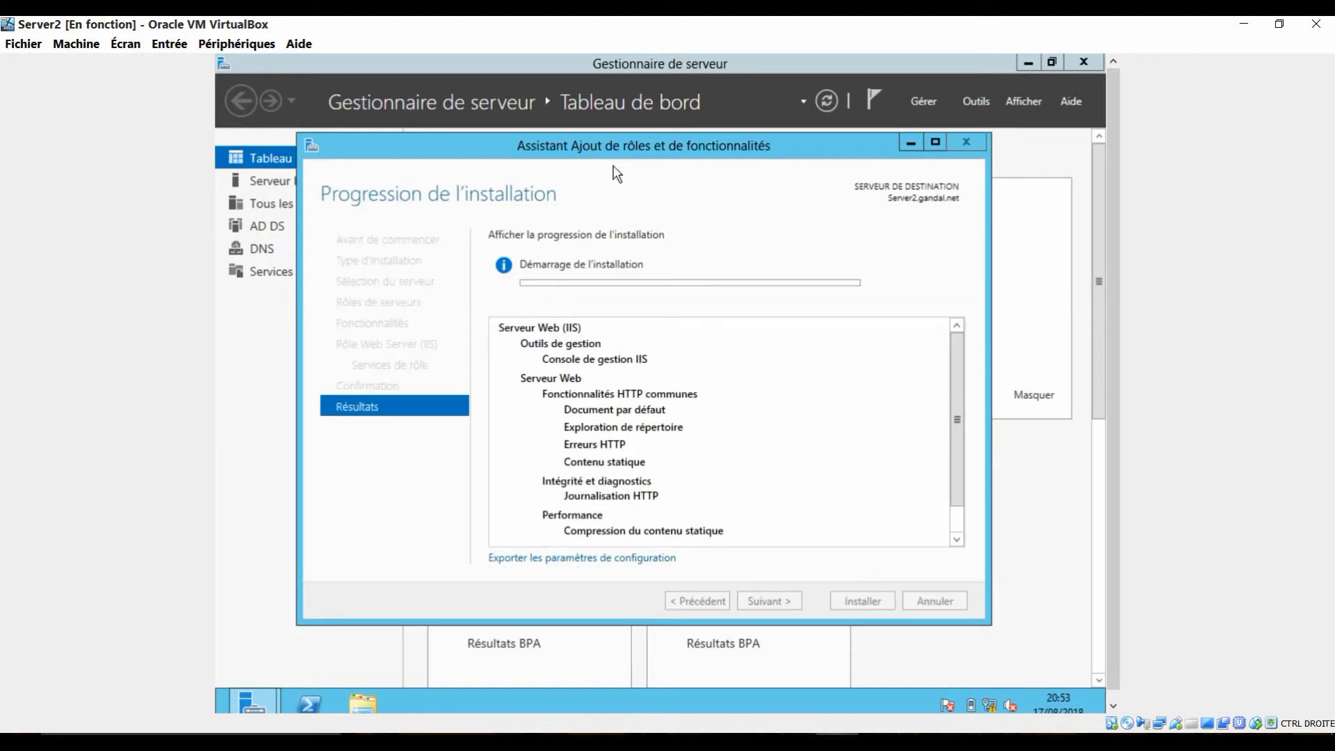
Step: Minimize the wizard to view the local server during the installation, and close the wizard once it finishes
drag(638, 148, 659, 144)
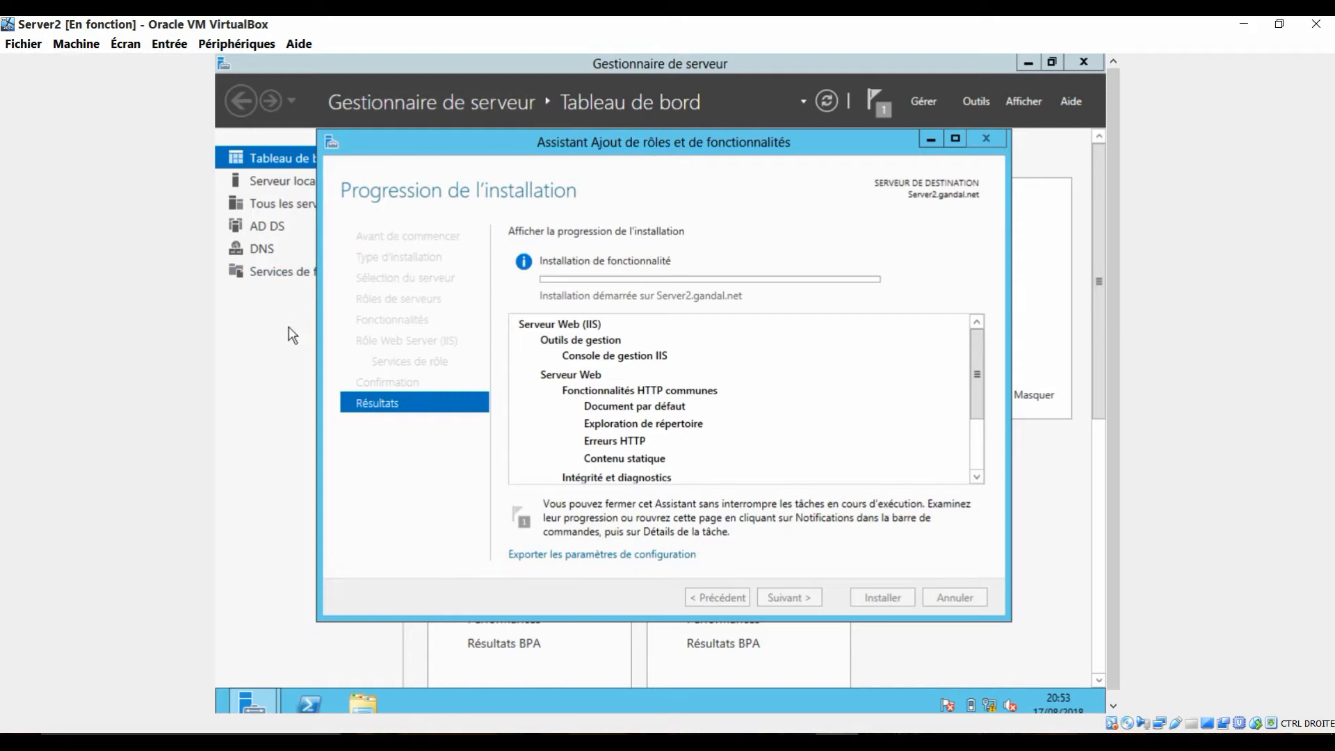
click(930, 139)
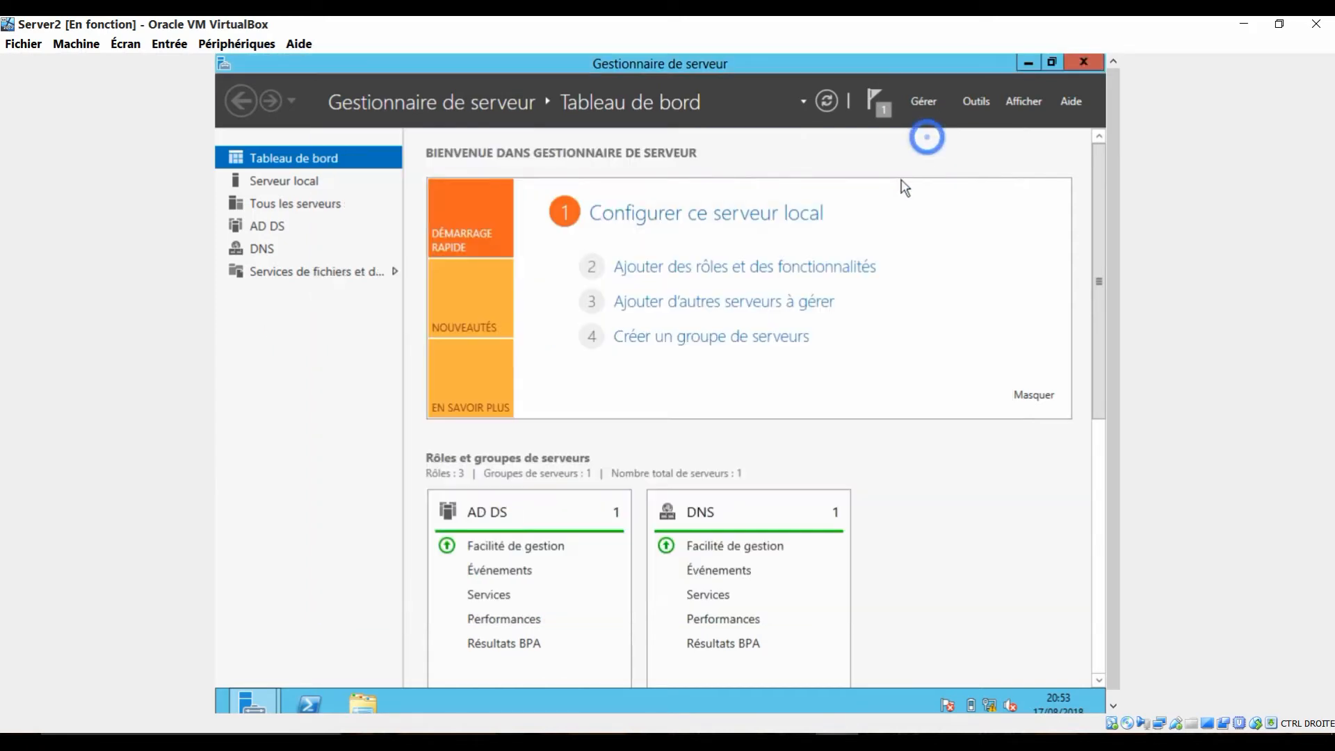
click(745, 221)
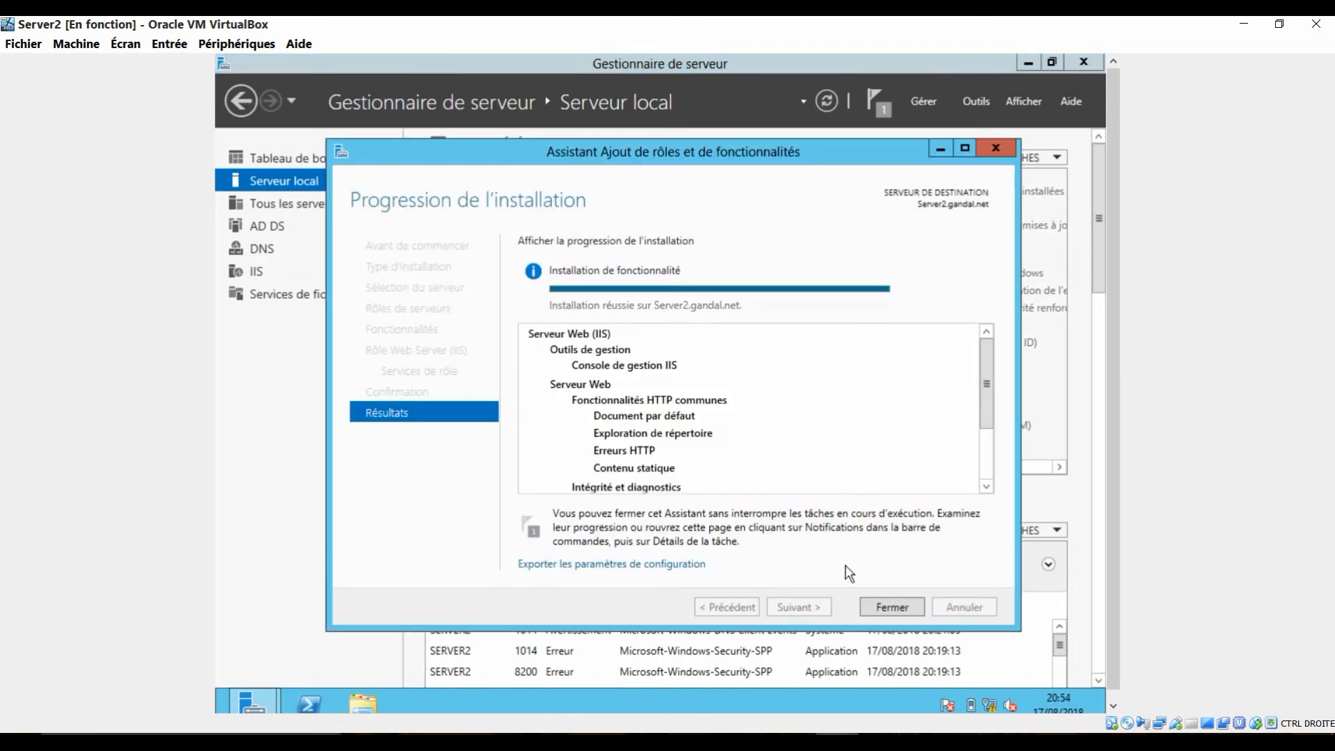
click(886, 607)
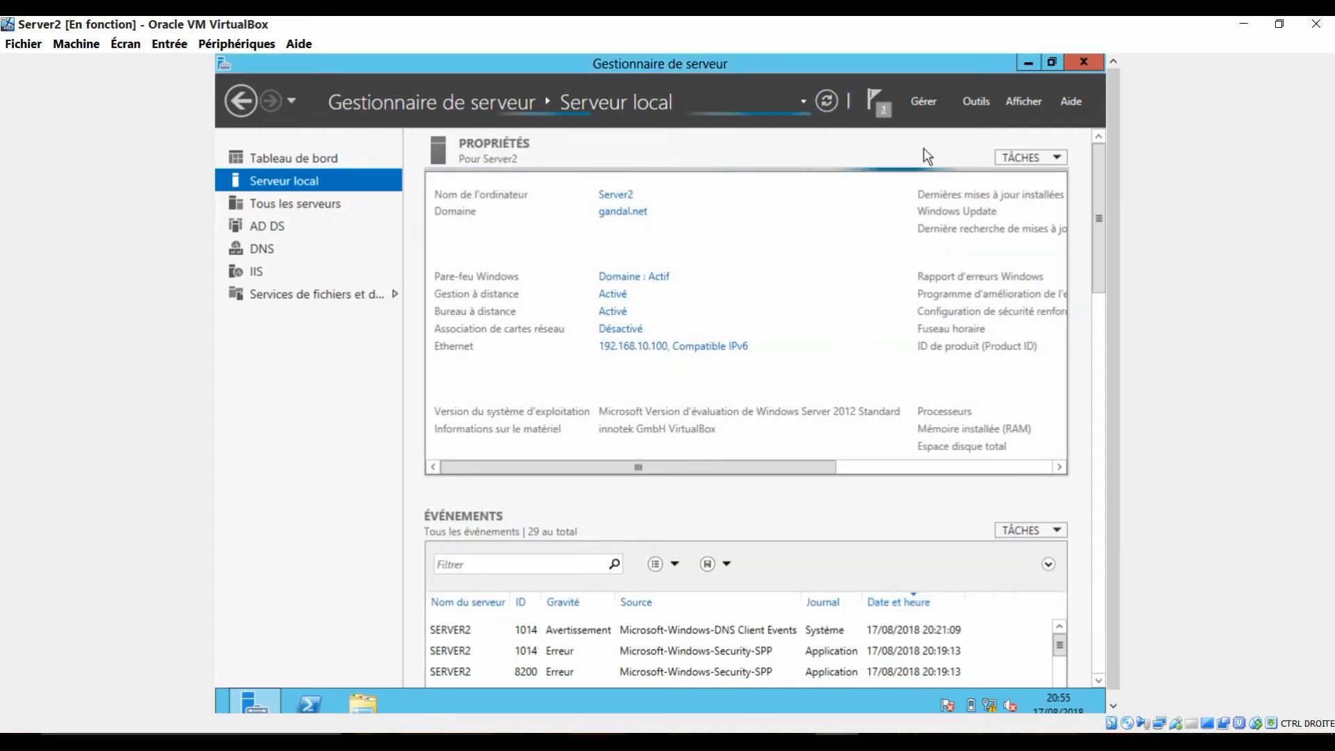
Step: Open the Internet Information Services (IIS) manager and enlarge its window
click(970, 101)
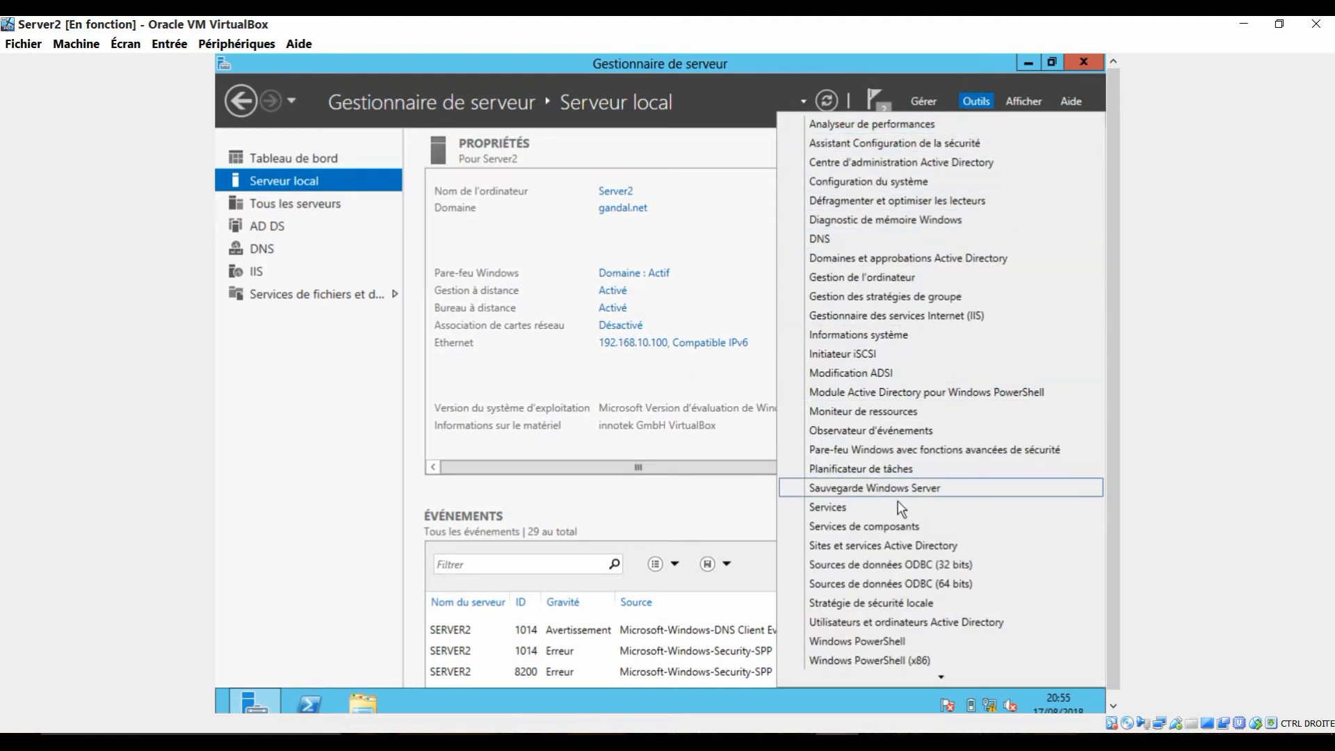
click(903, 315)
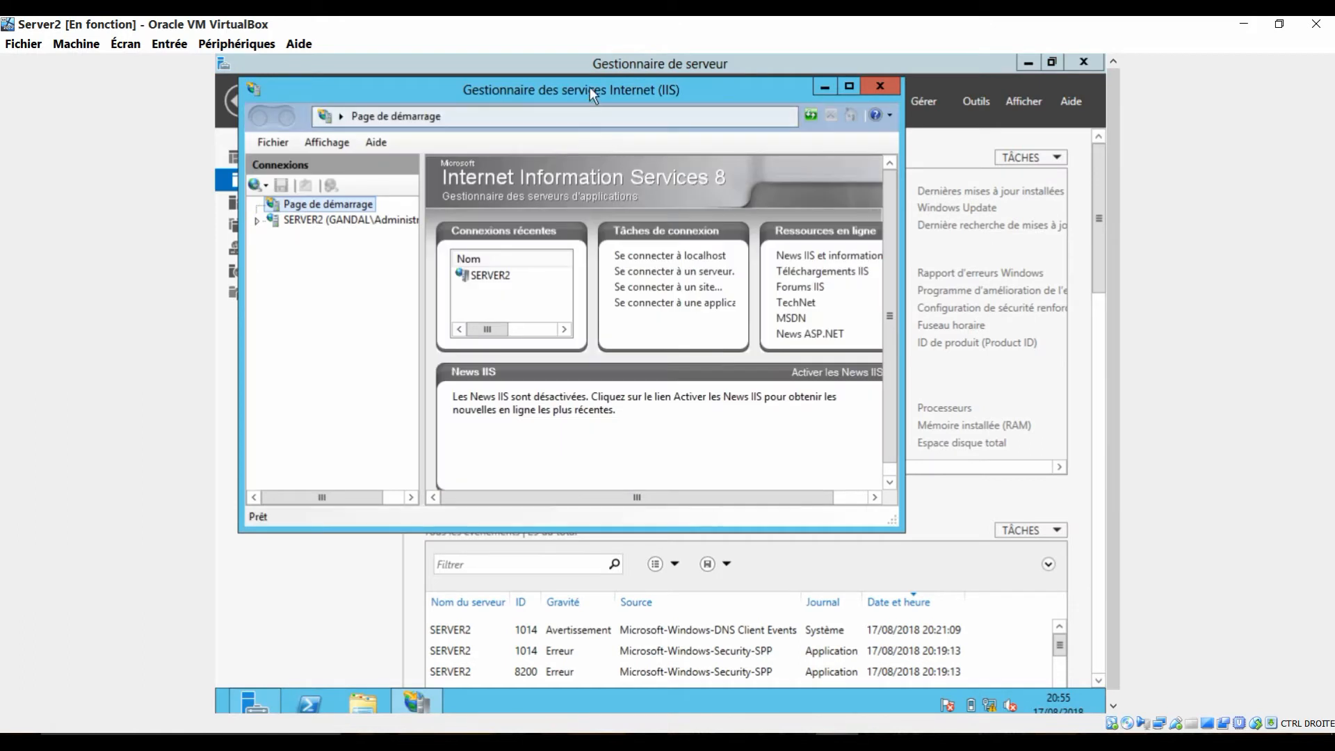
drag(589, 86, 626, 116)
drag(939, 556, 993, 623)
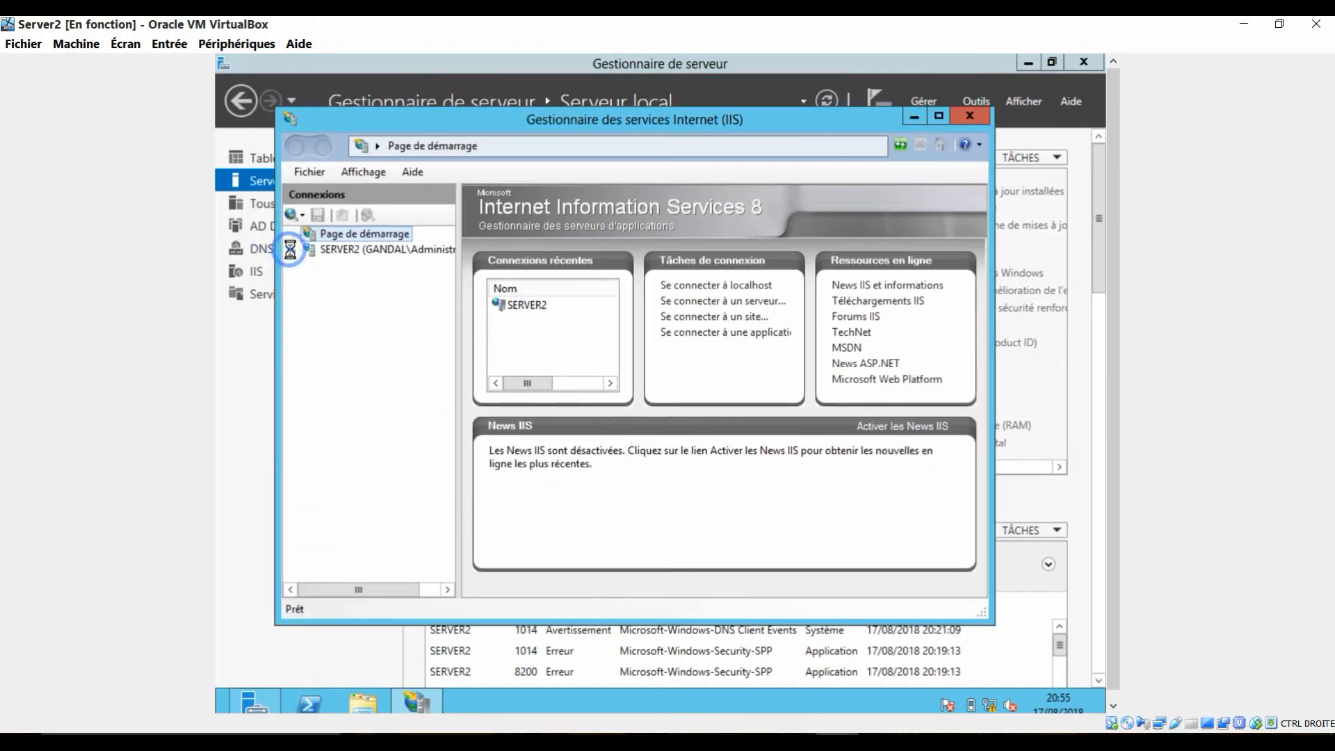
Step: Expand SERVER2 and its Sites node, declining the Microsoft Web Platform offer, and select Default Web Site
click(290, 249)
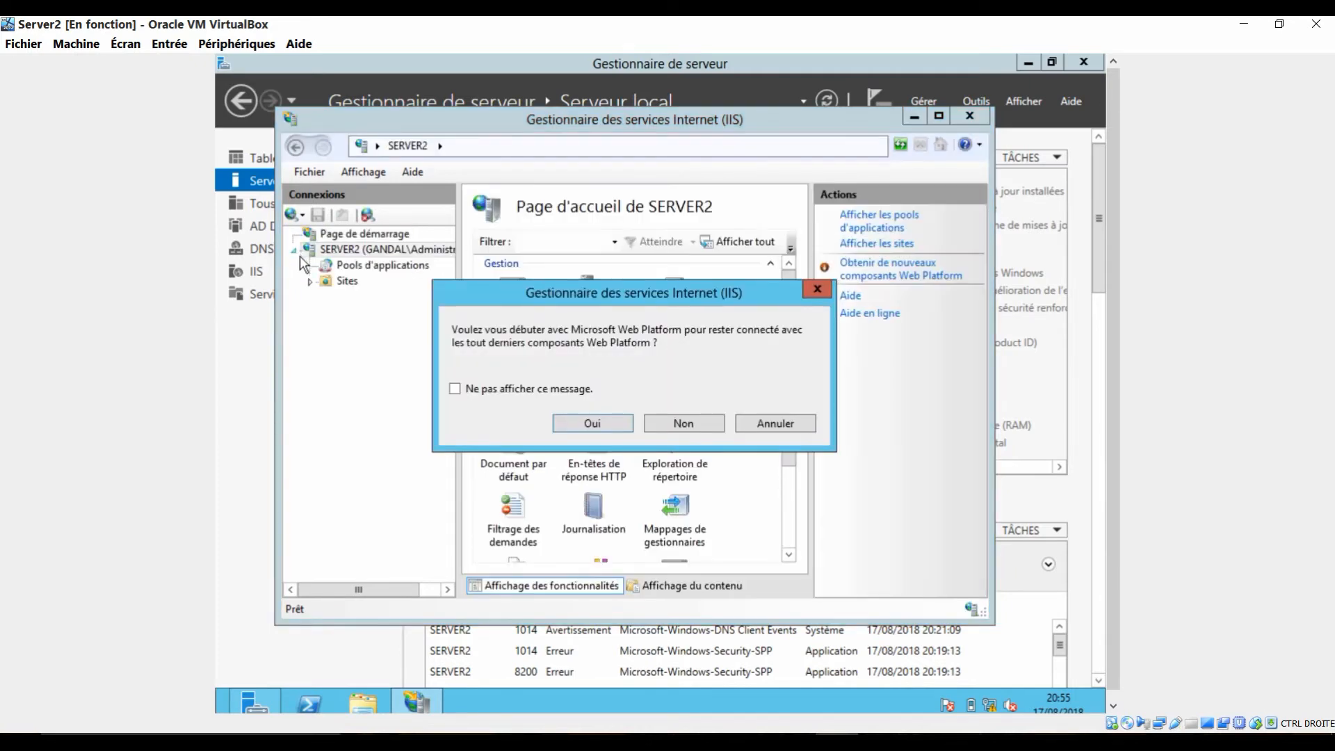
click(668, 425)
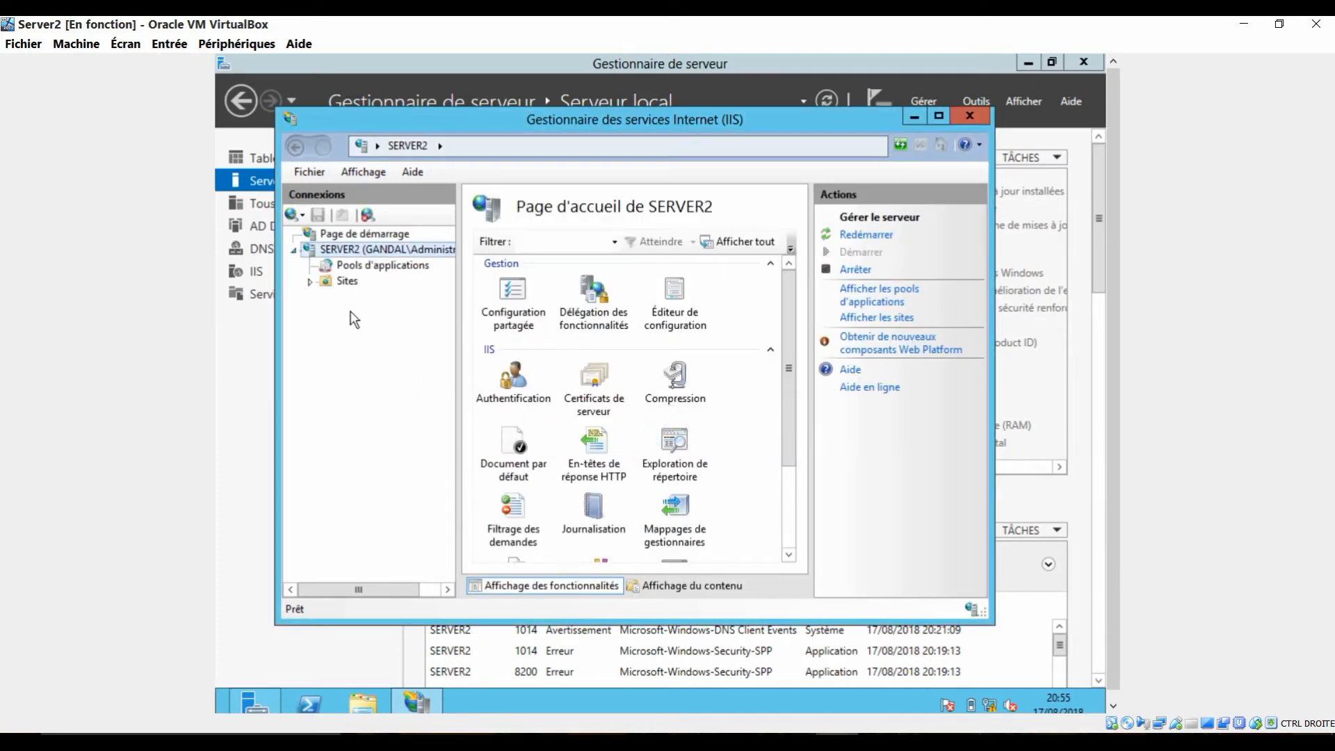
click(310, 282)
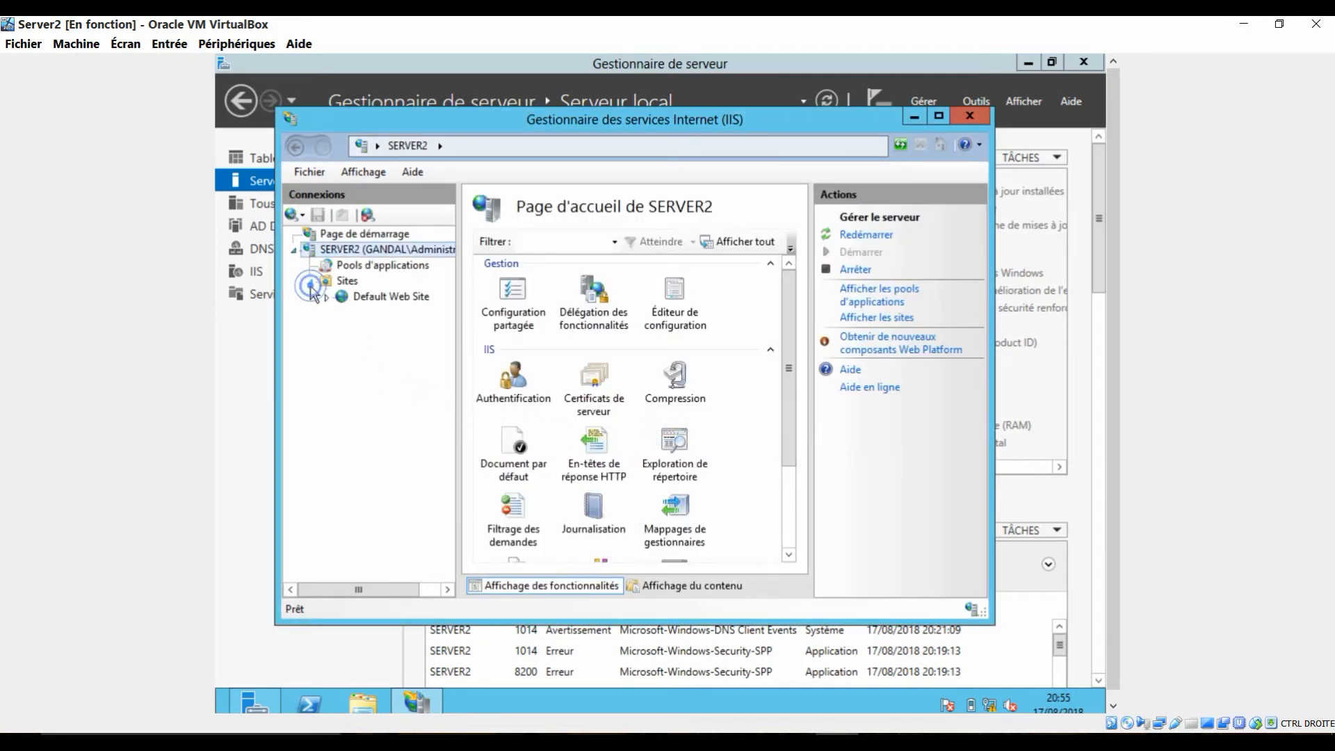
click(369, 298)
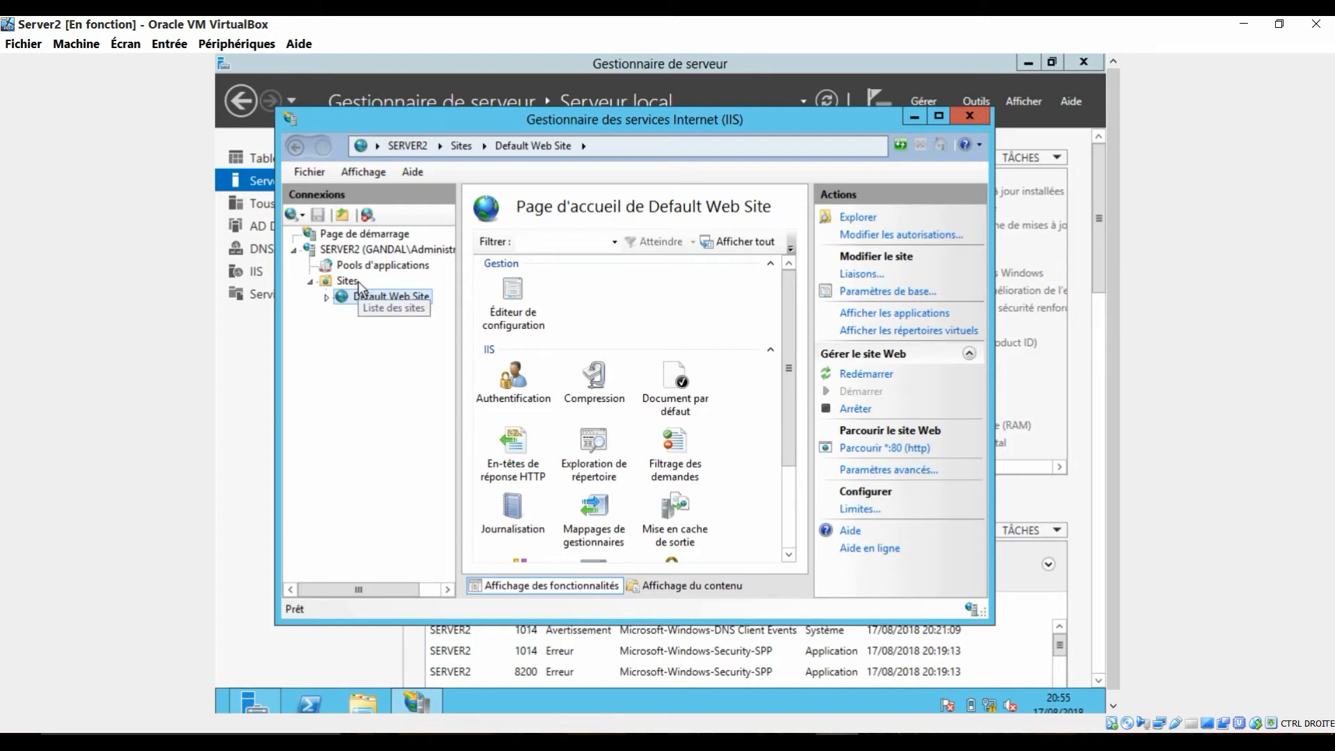
Step: Examine the Sites list with its available actions and the configuration features of Default Web Site
click(348, 281)
right_click(348, 281)
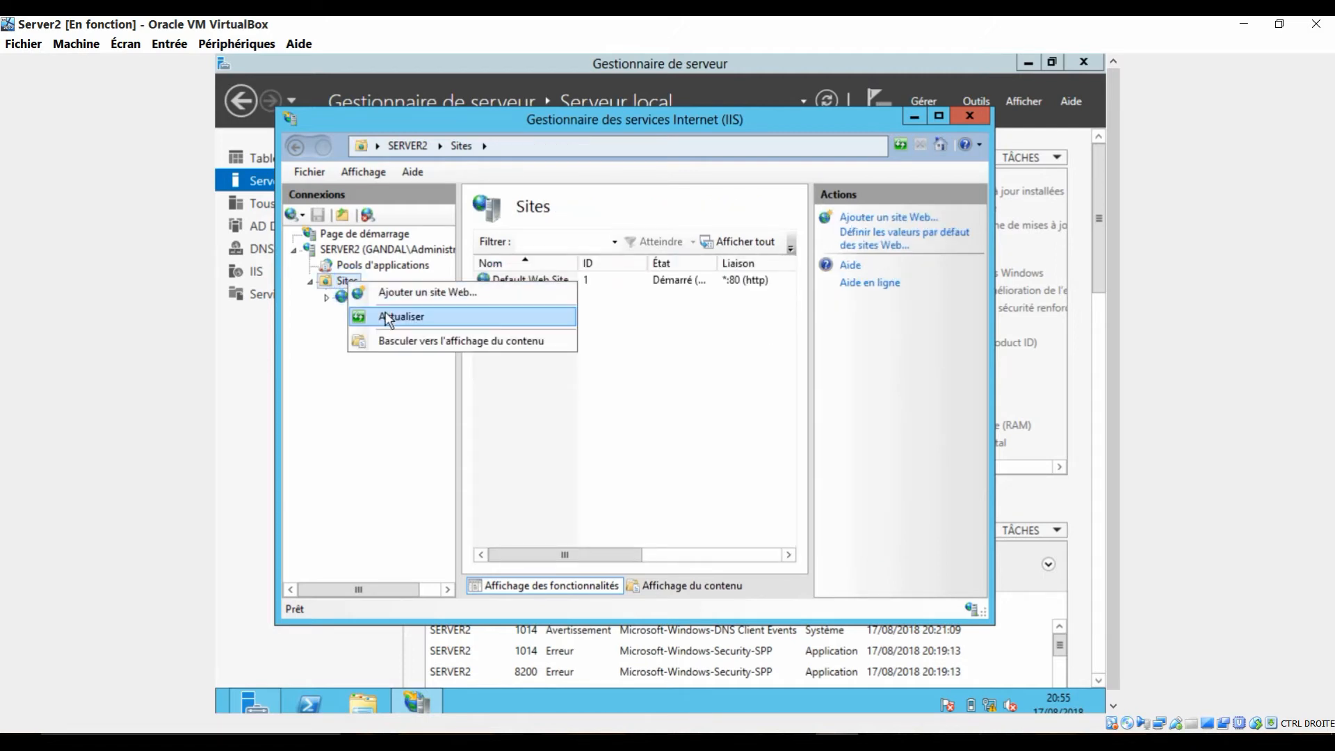
click(382, 388)
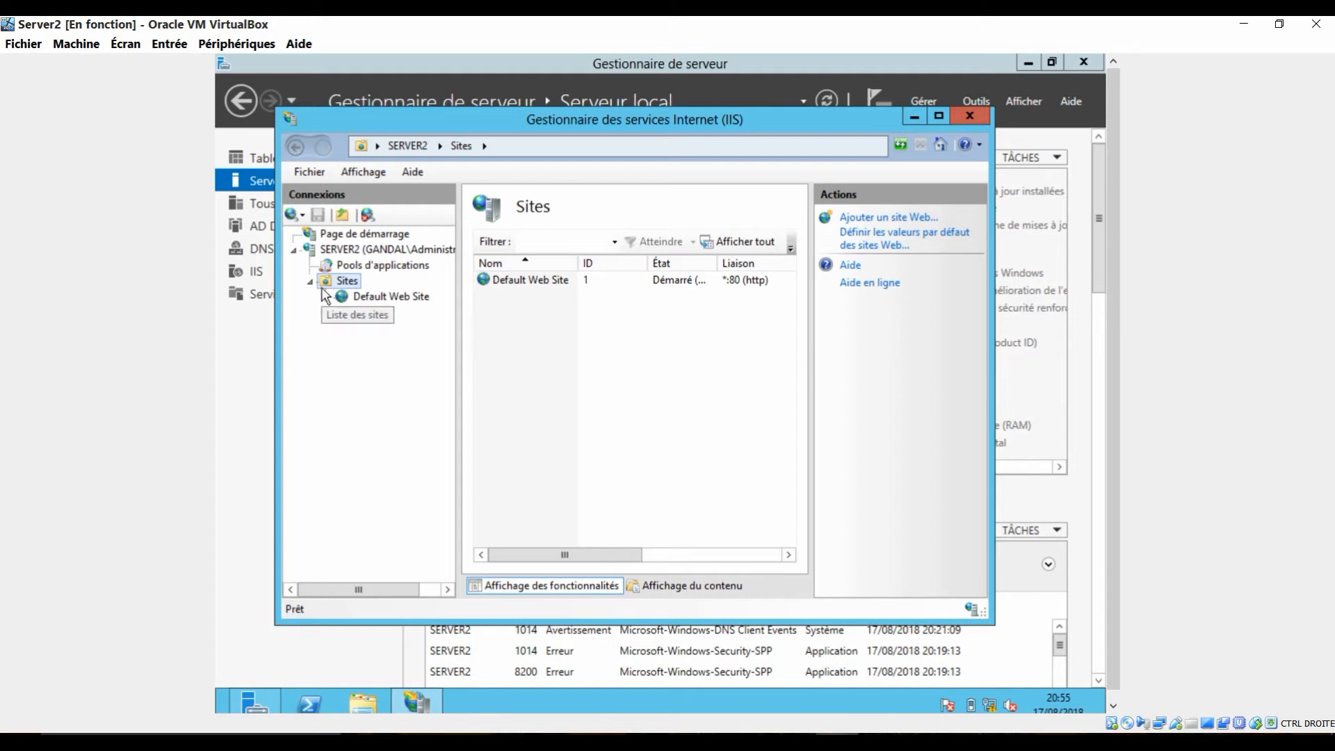
click(382, 297)
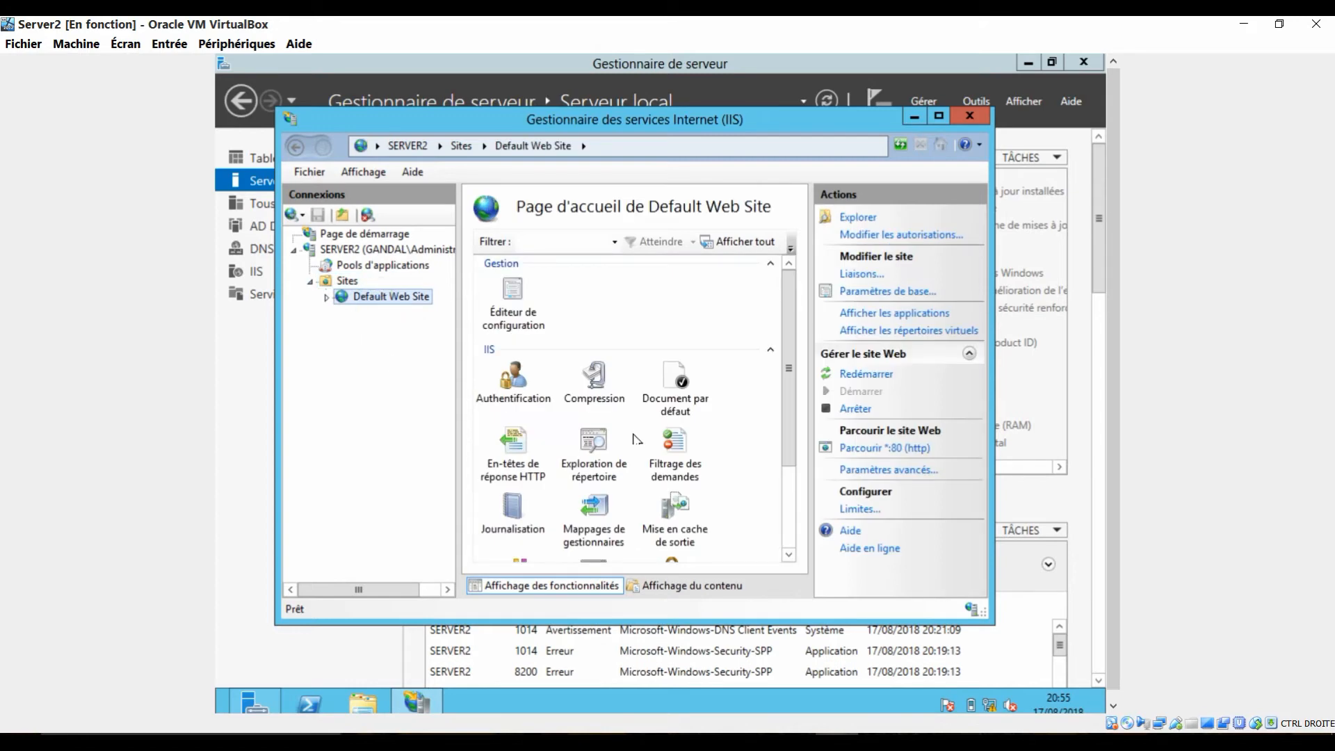
mouse_move(789, 430)
mouse_down()
mouse_move(788, 532)
mouse_move(807, 428)
mouse_up()
scroll(790, 432, down, 3)
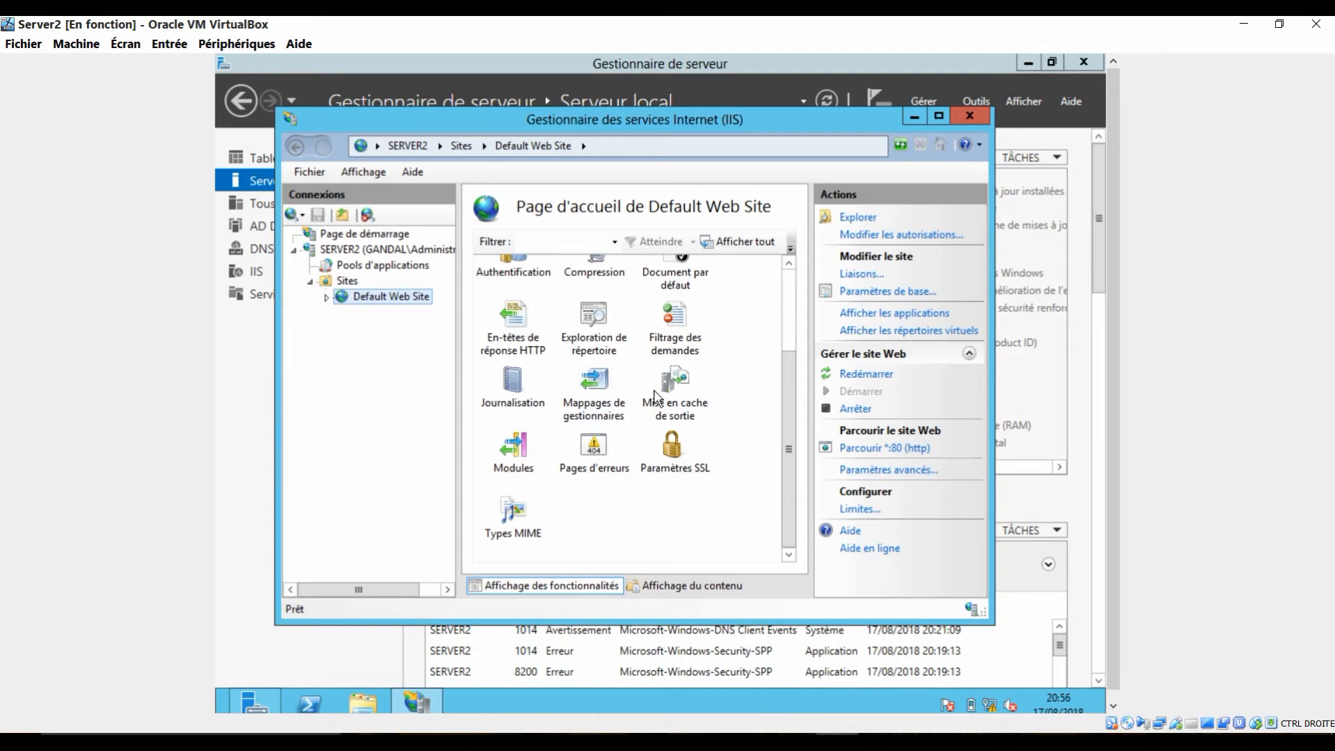
Step: Edit the http binding of Default Web Site and set its IP address to 192.168.10.100
click(789, 289)
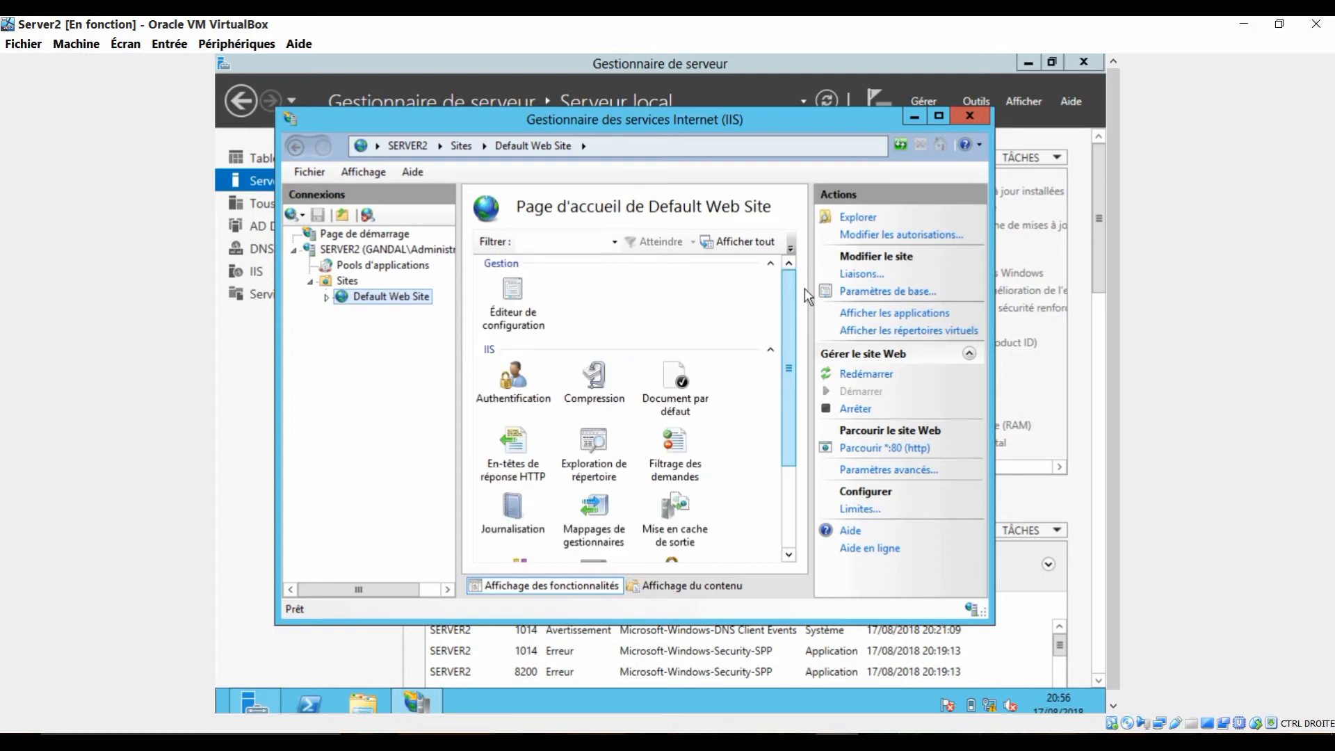
click(858, 278)
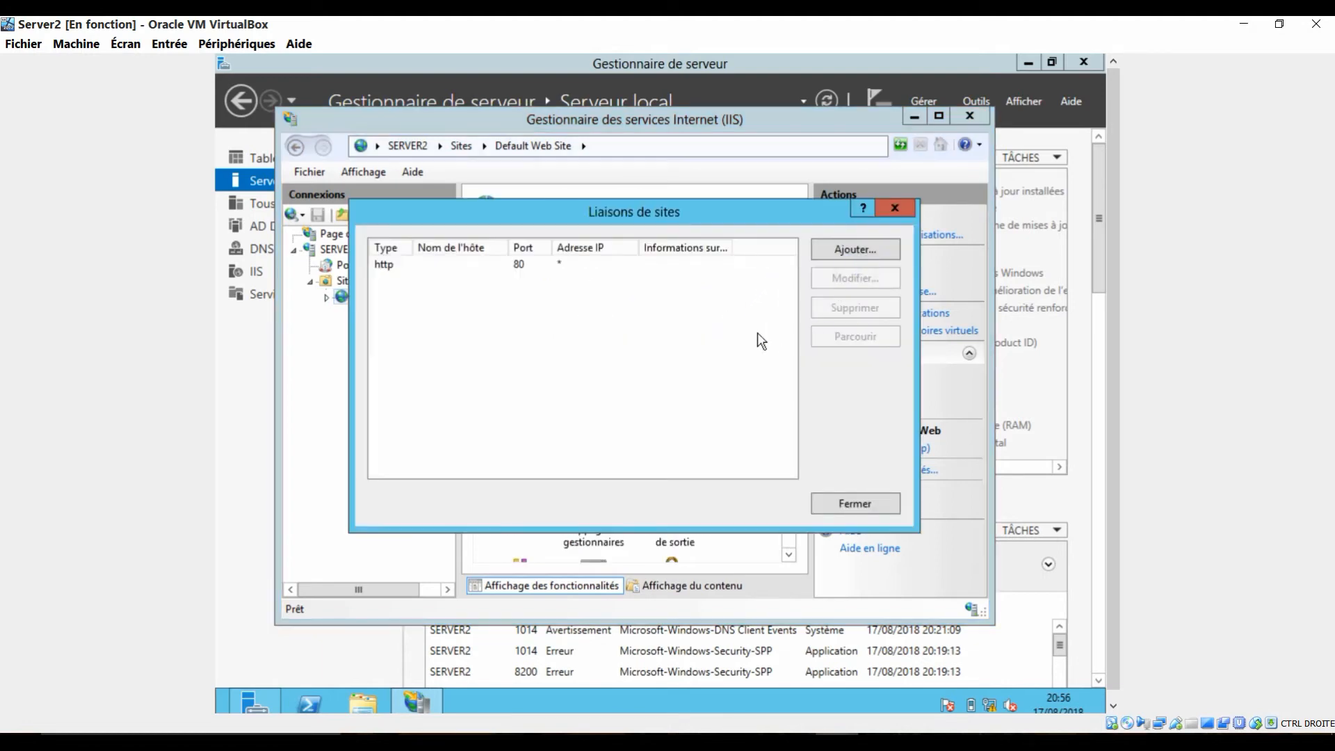
click(417, 268)
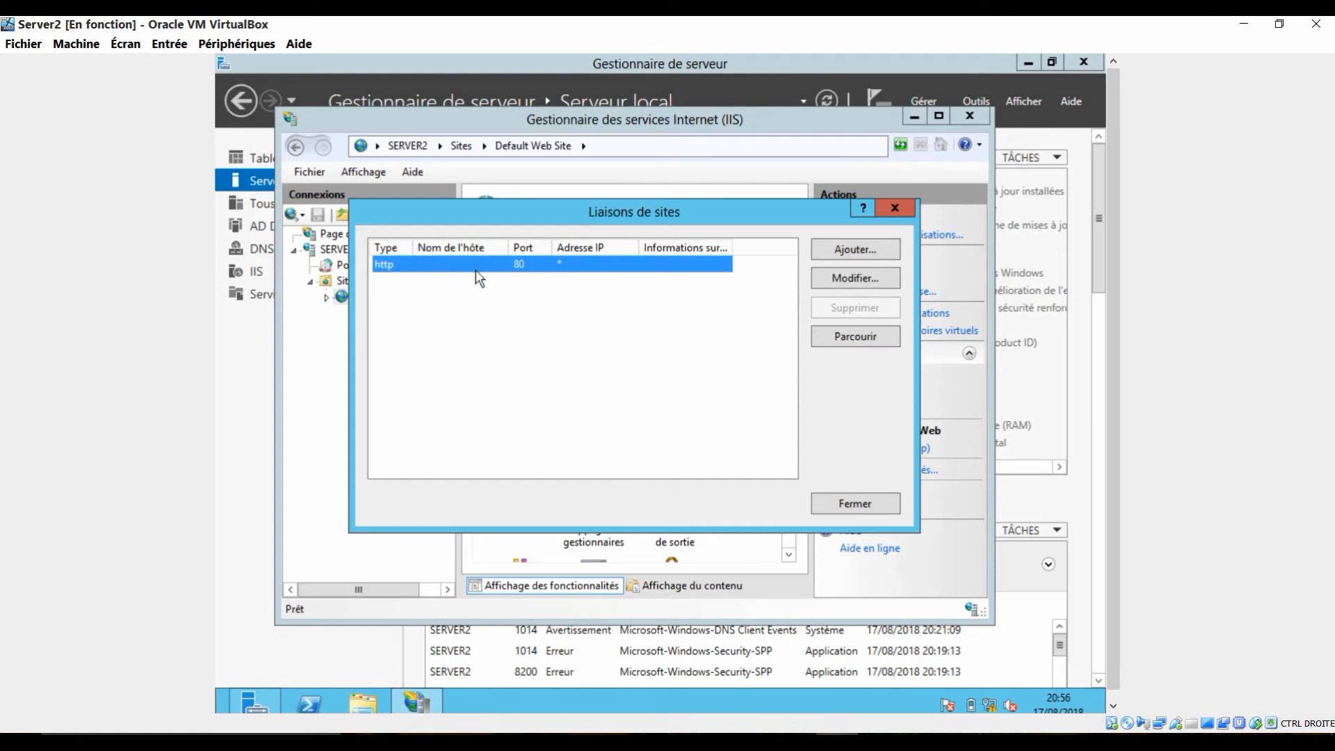
click(832, 286)
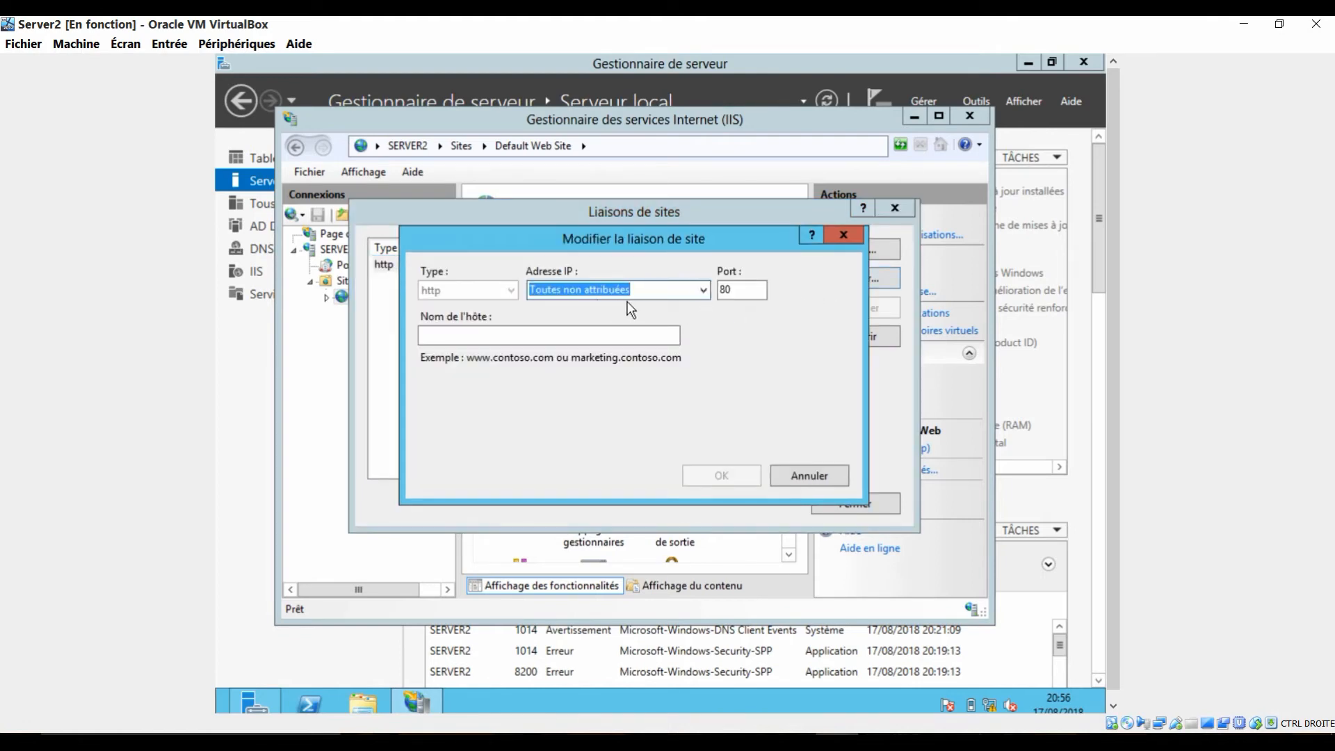
click(703, 293)
click(699, 292)
click(702, 291)
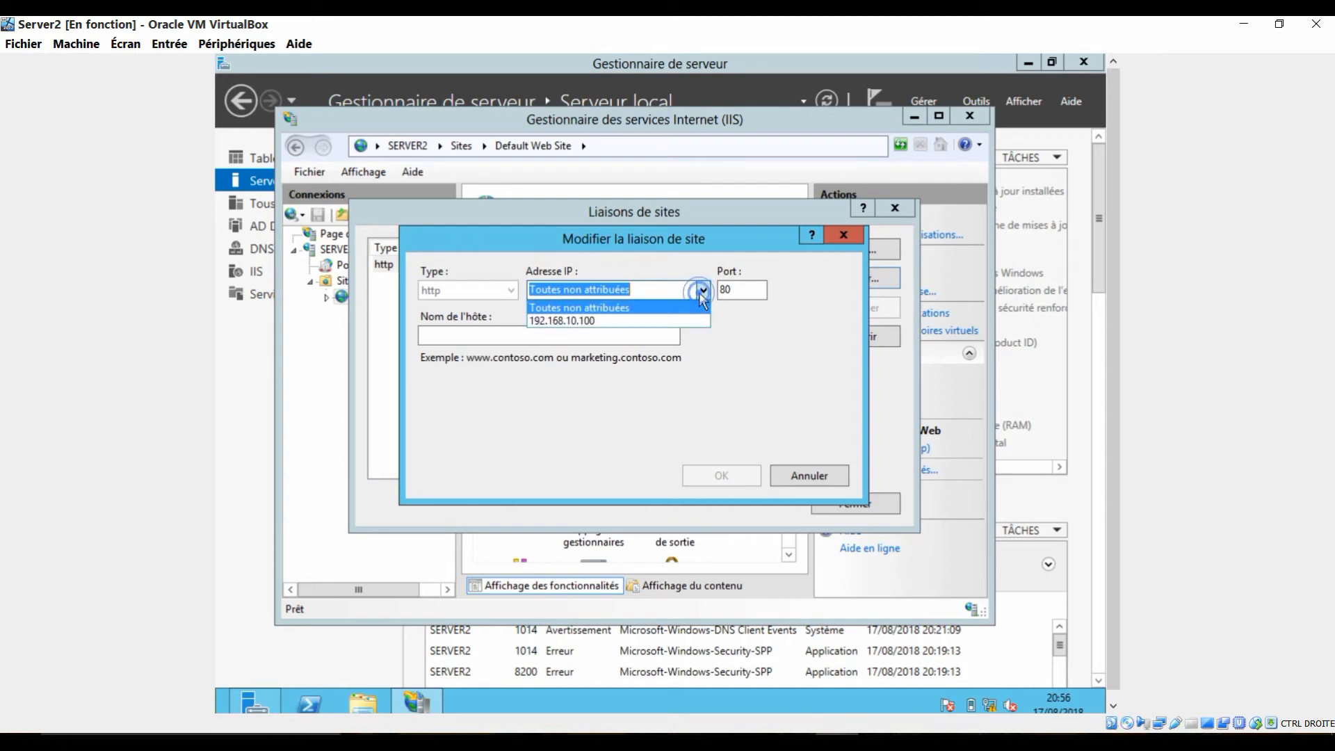
click(673, 317)
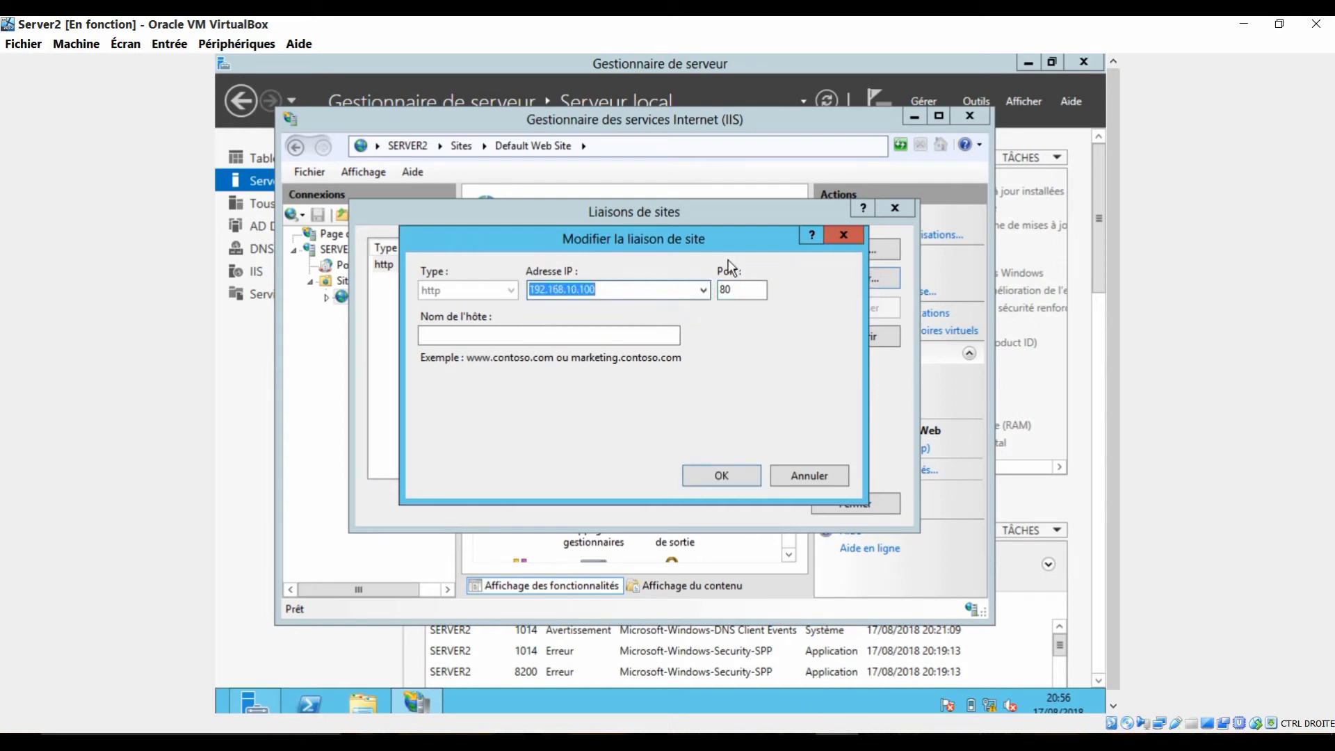
click(545, 336)
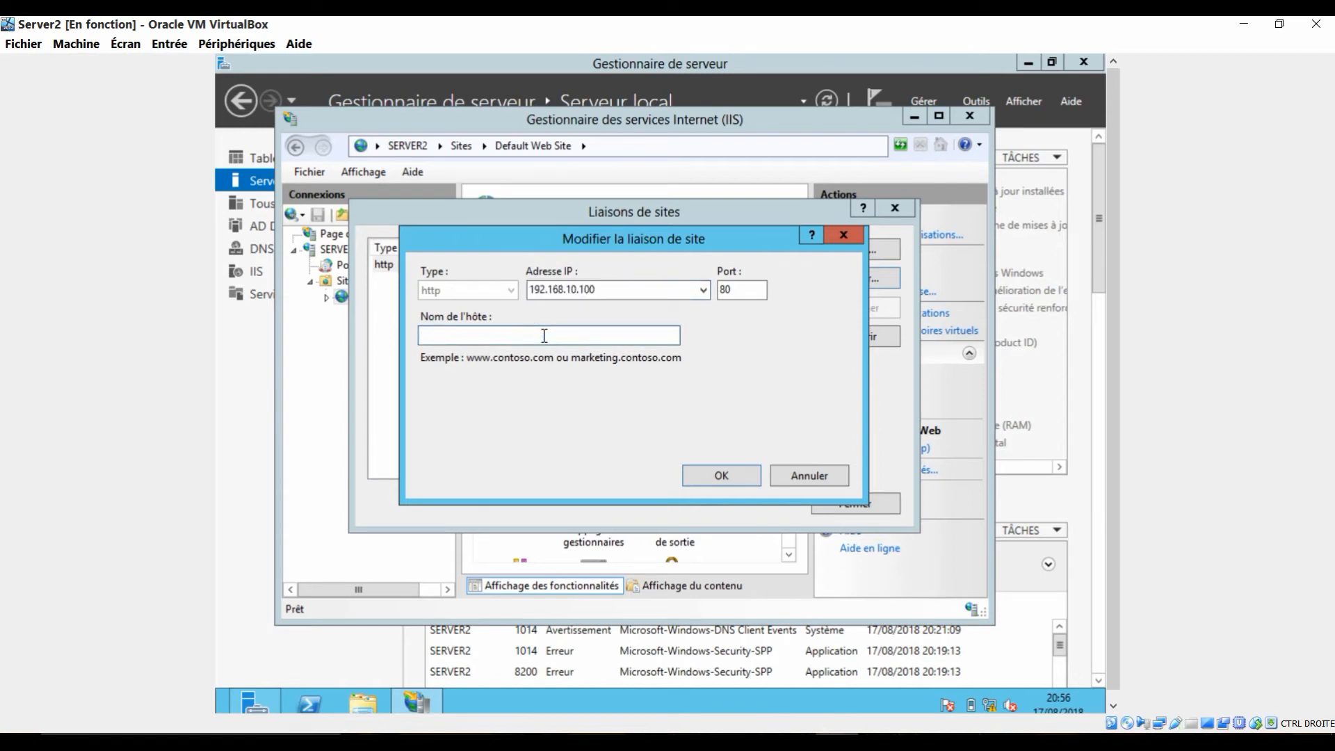
text(www.gandal.net)
key(Return)
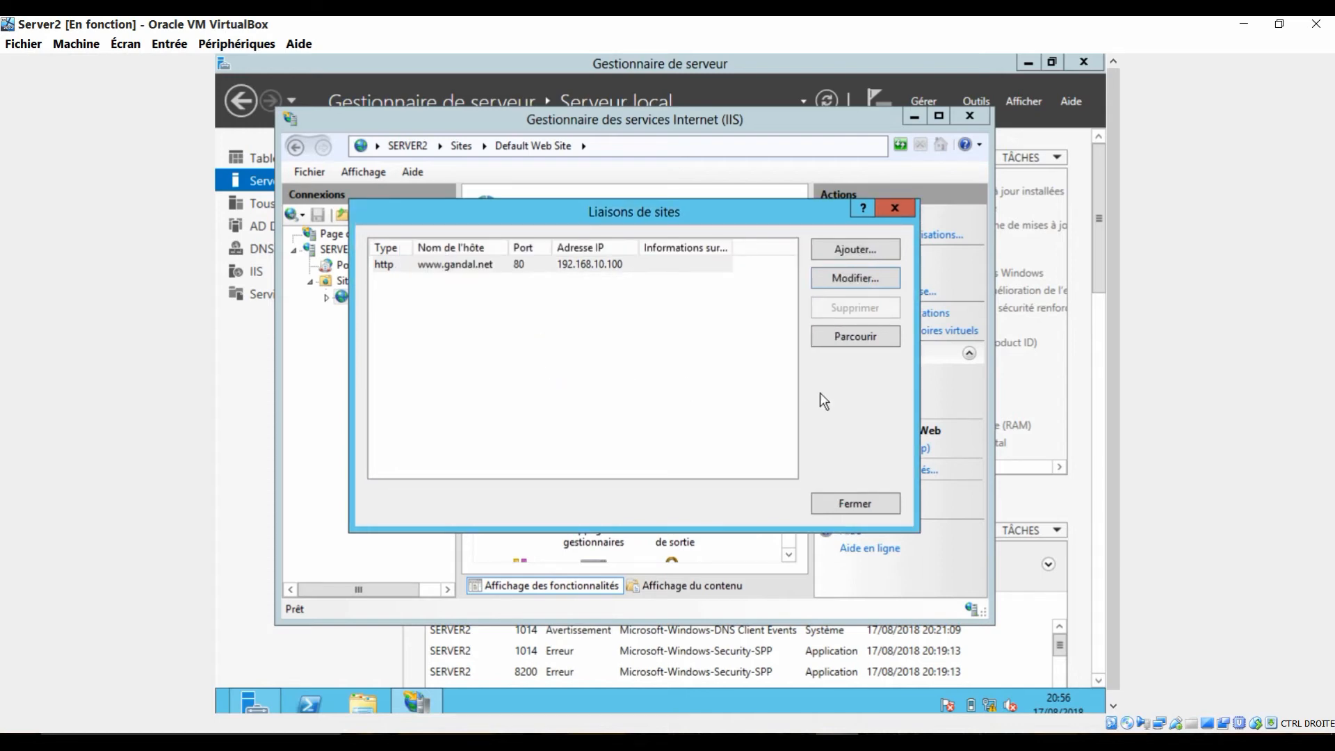
click(846, 508)
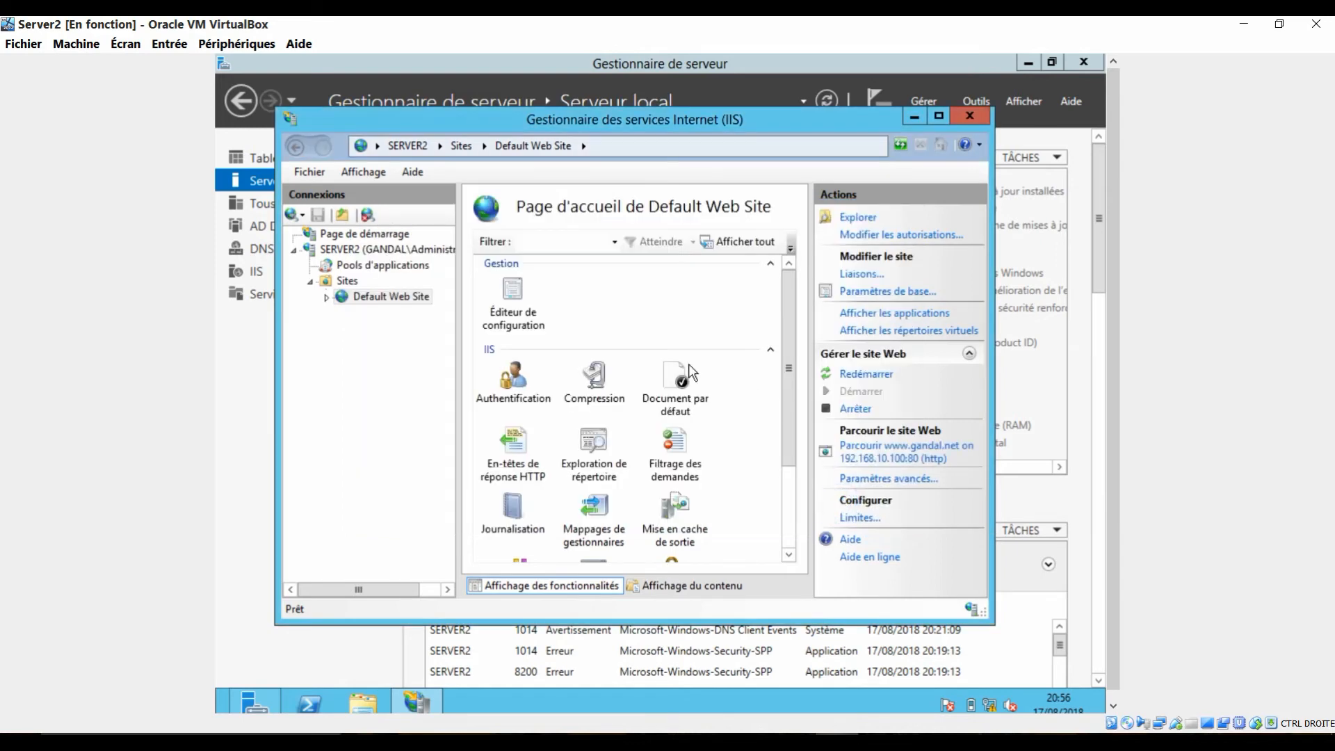
Step: Restart Default Web Site and review its basic settings, accepting them as they are
click(876, 375)
click(888, 292)
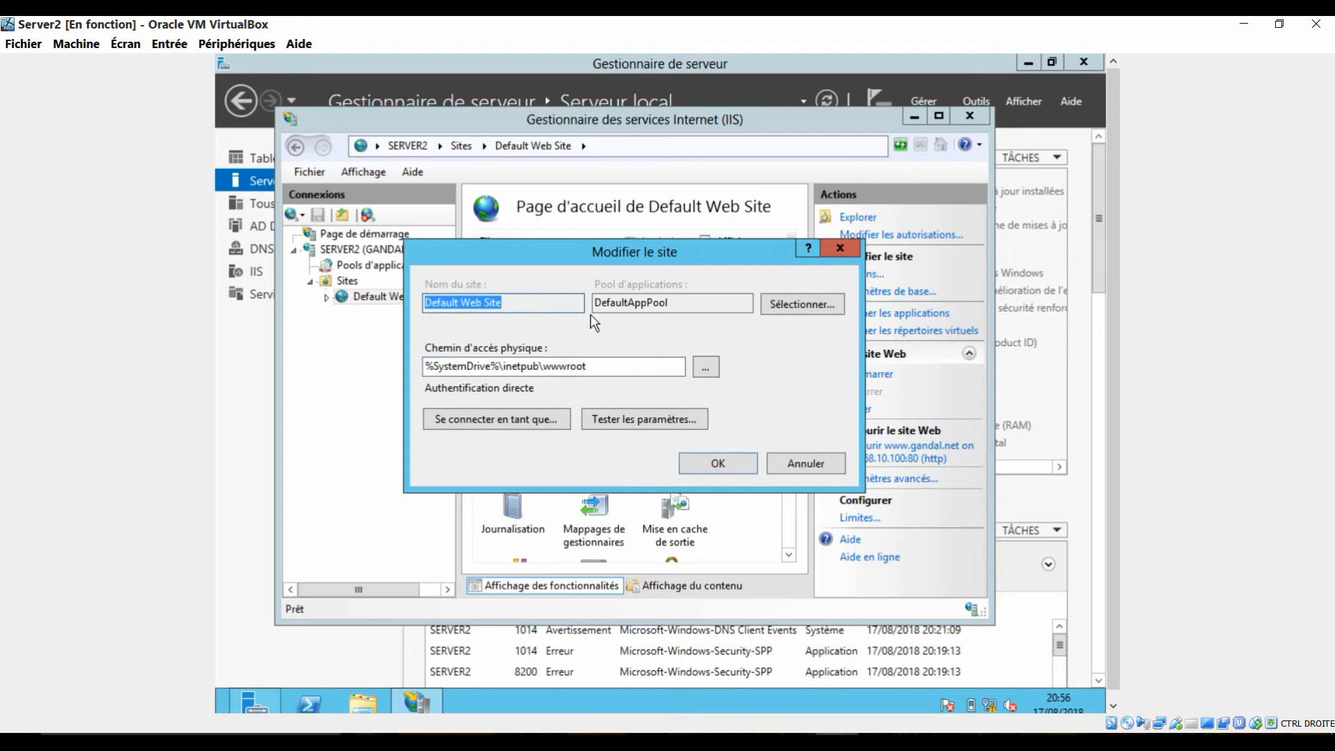
click(740, 461)
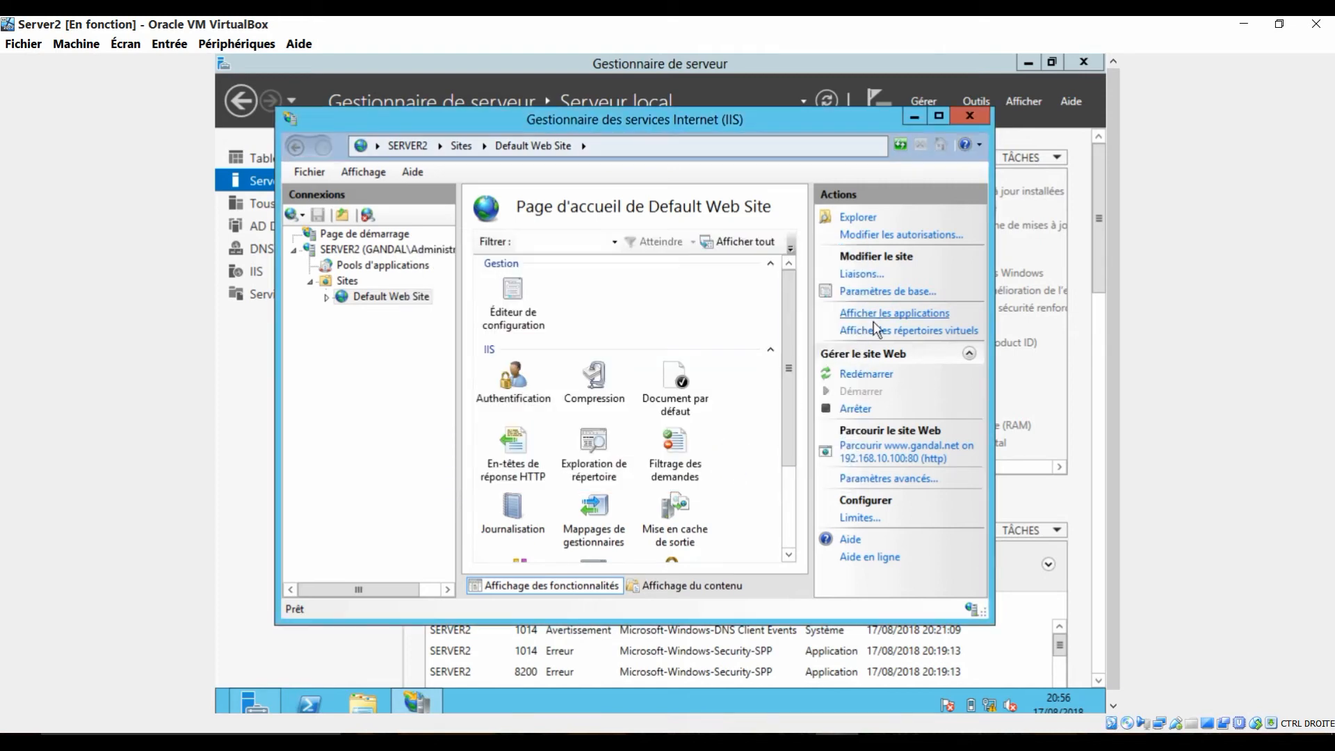
click(874, 458)
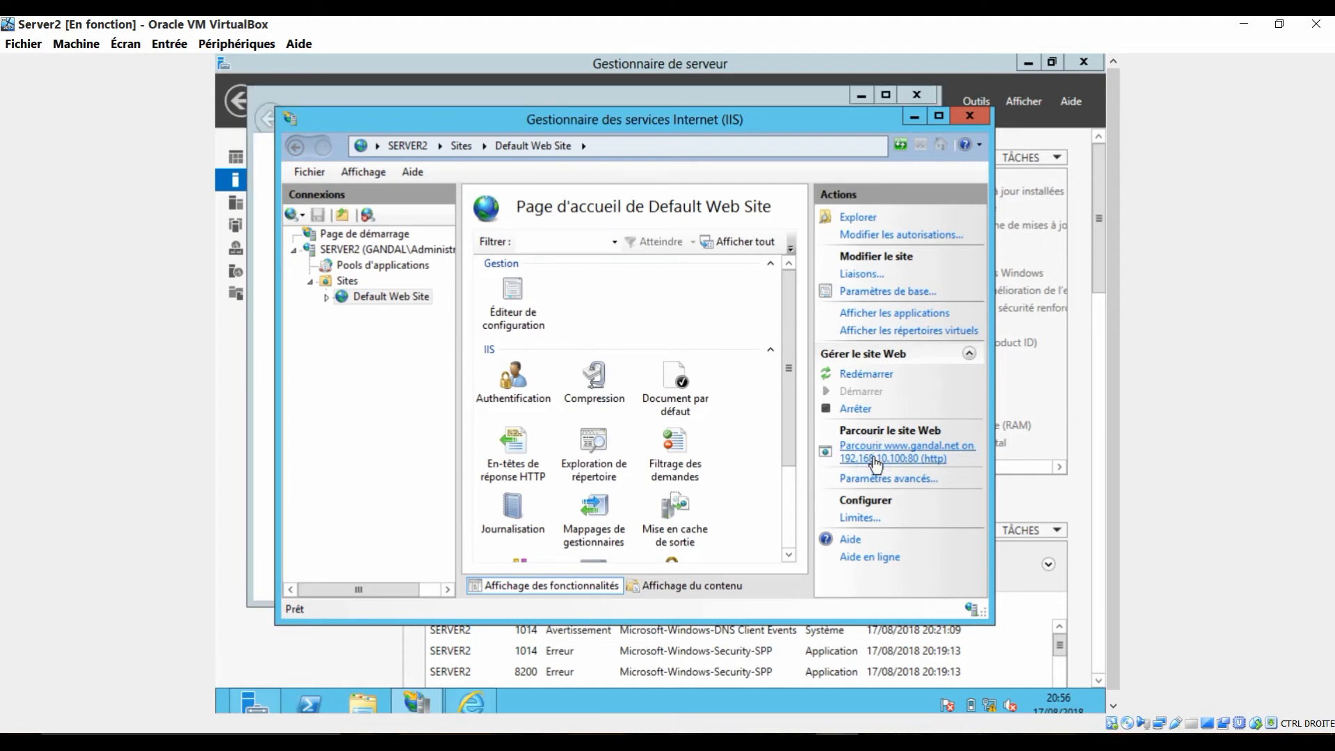
click(263, 365)
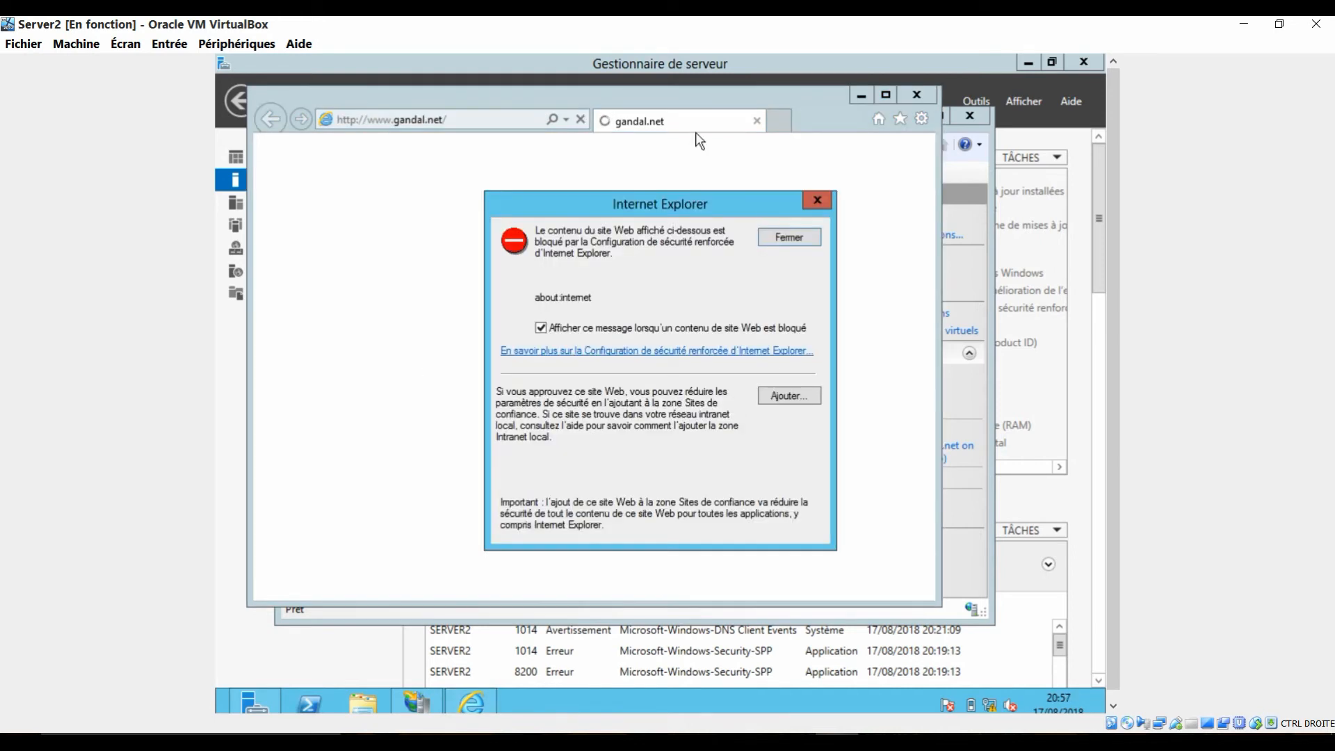
click(792, 395)
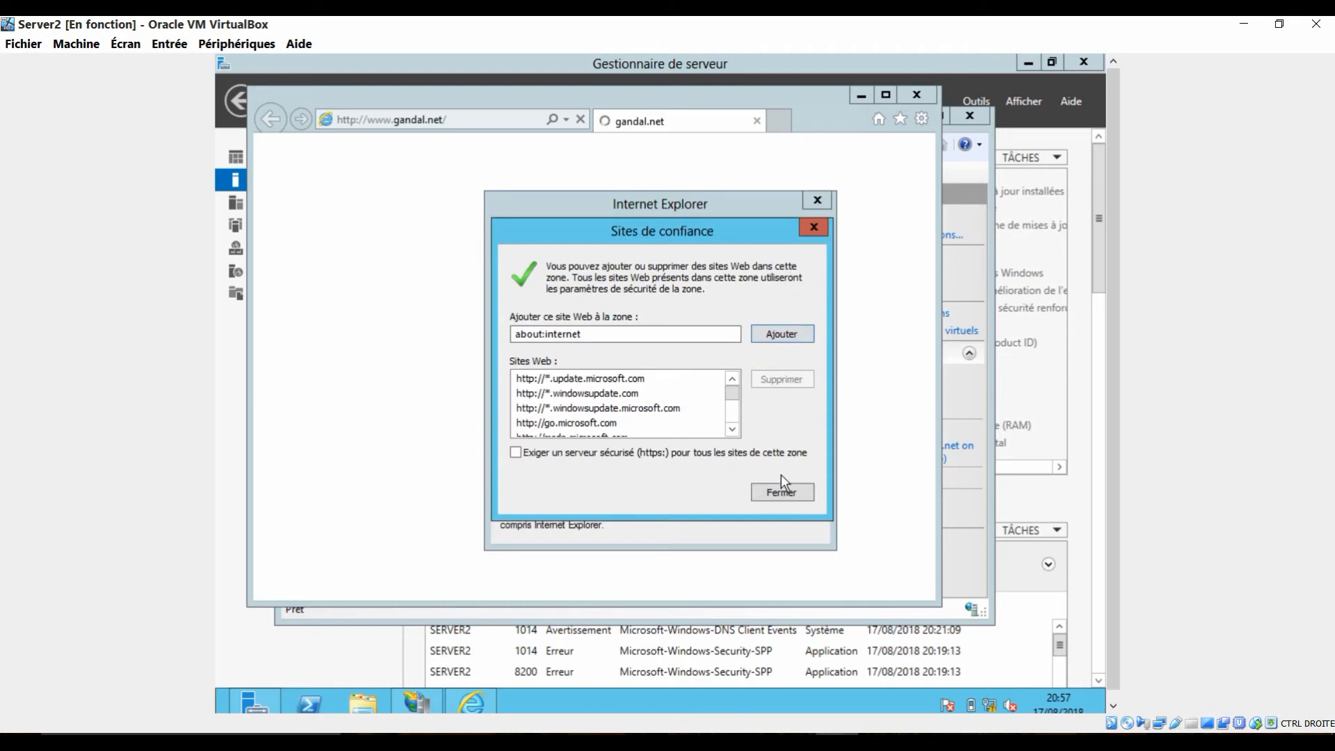
click(764, 336)
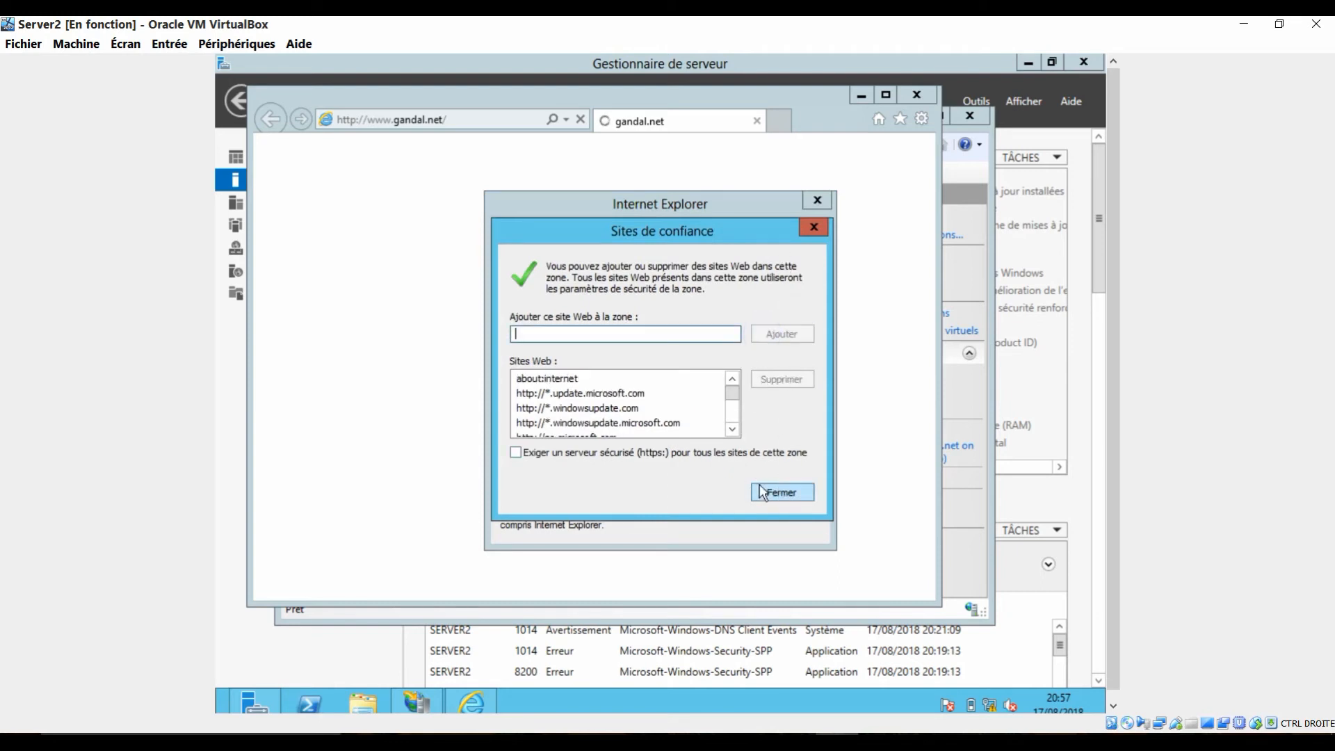
click(762, 485)
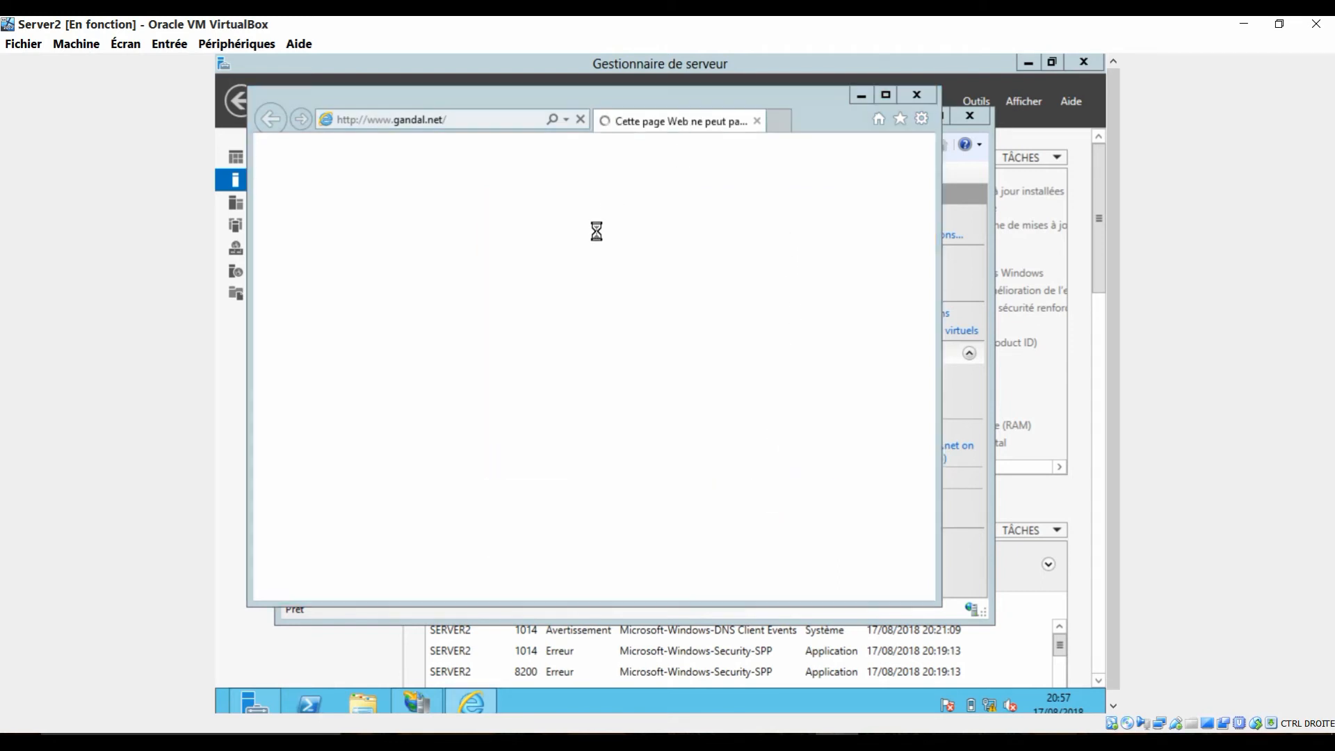
click(494, 291)
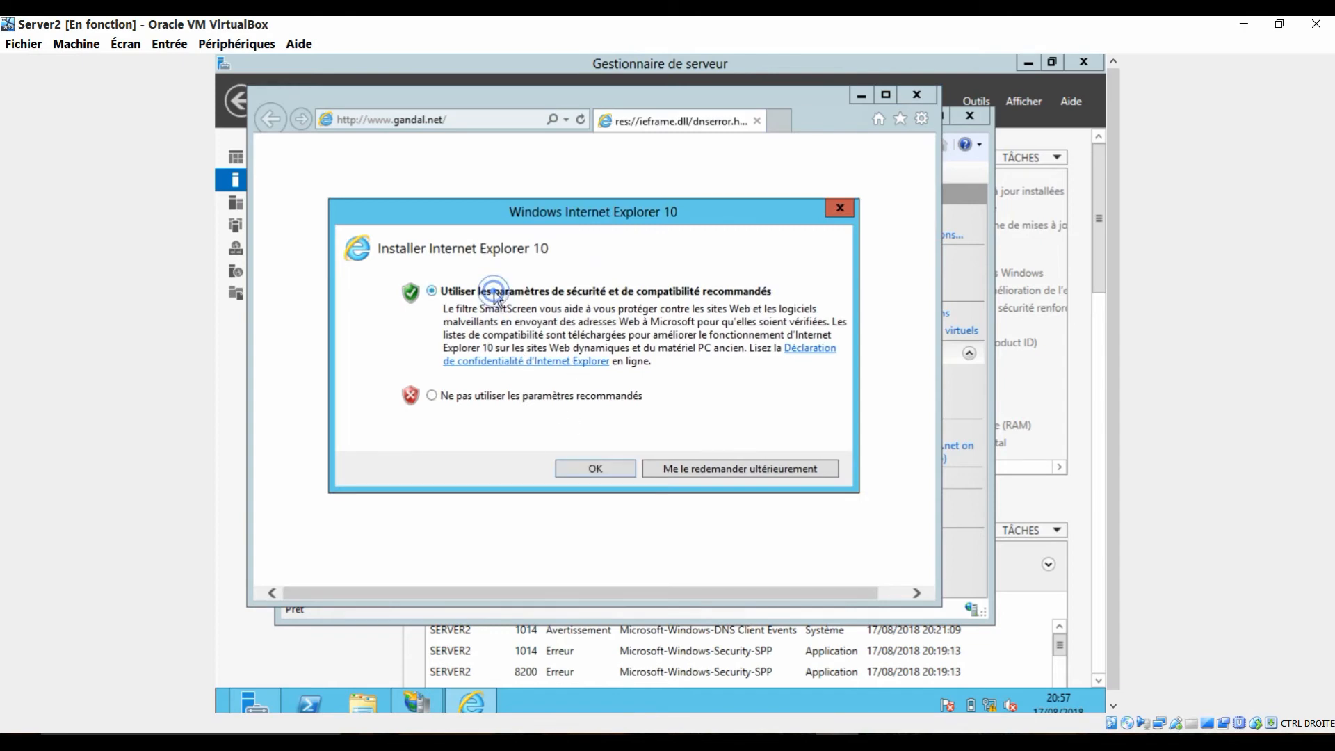
click(612, 469)
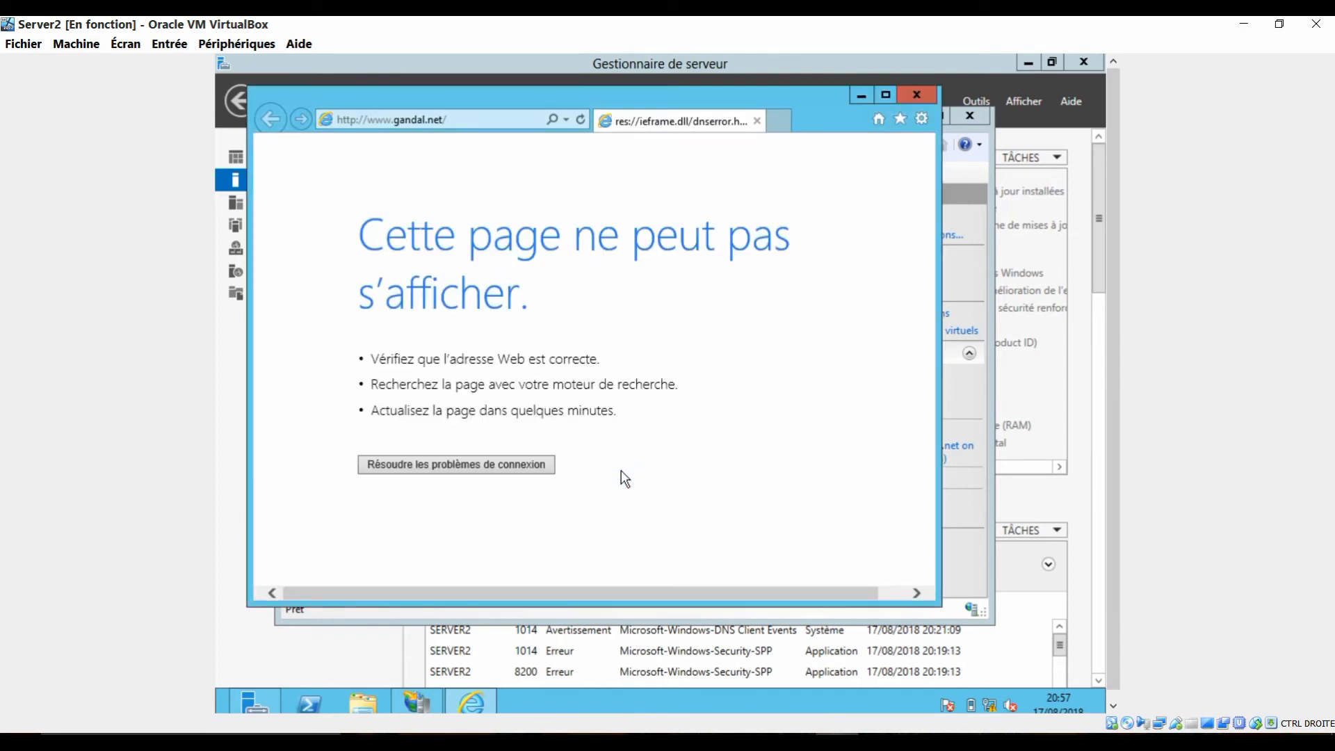
click(472, 123)
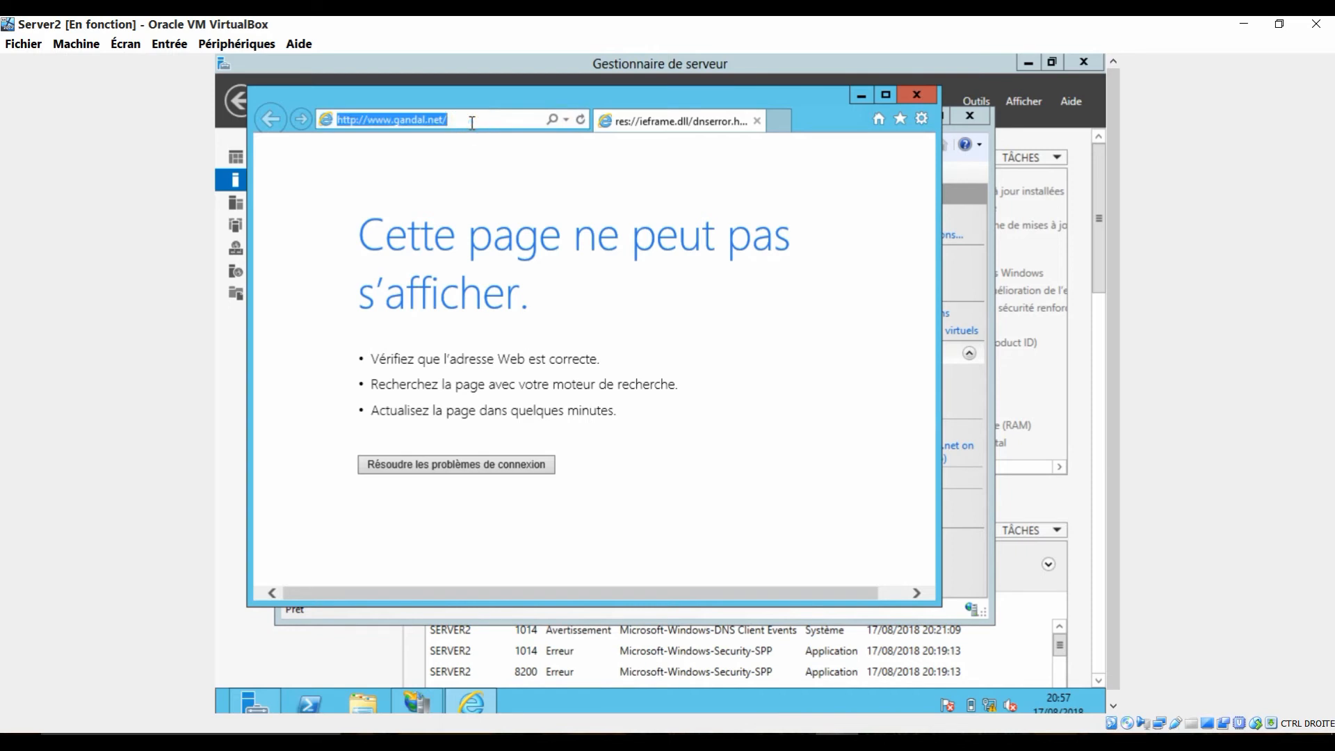
key(Return)
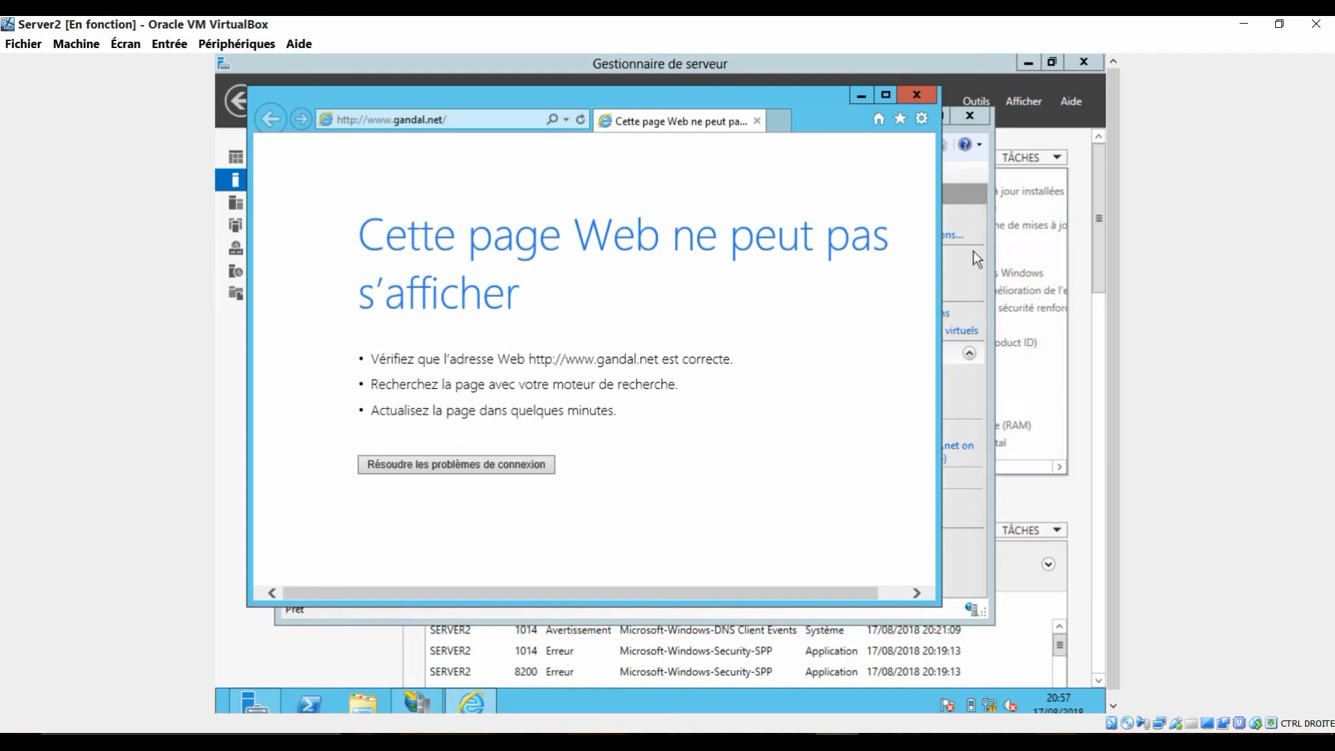
click(918, 96)
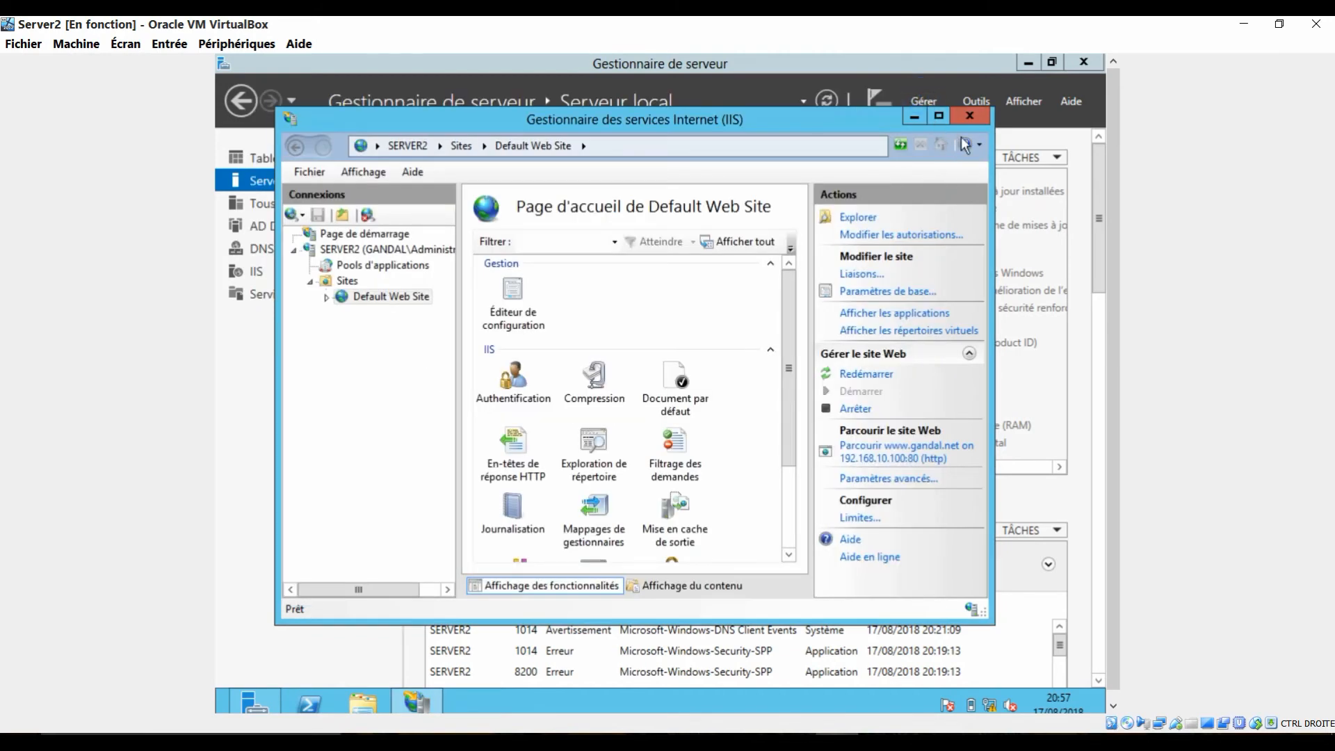
Step: Open the DNS manager from Server Manager and display the gandal.net forward lookup zone
click(970, 99)
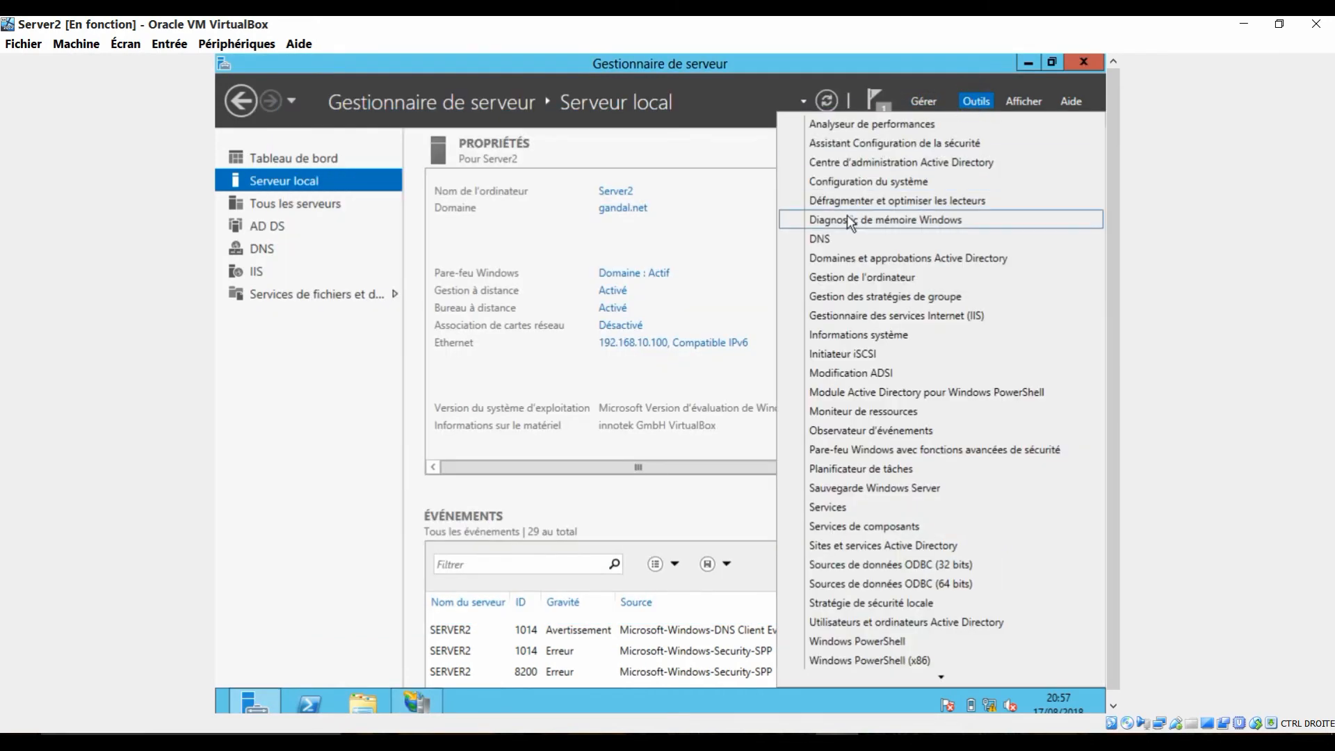
click(842, 238)
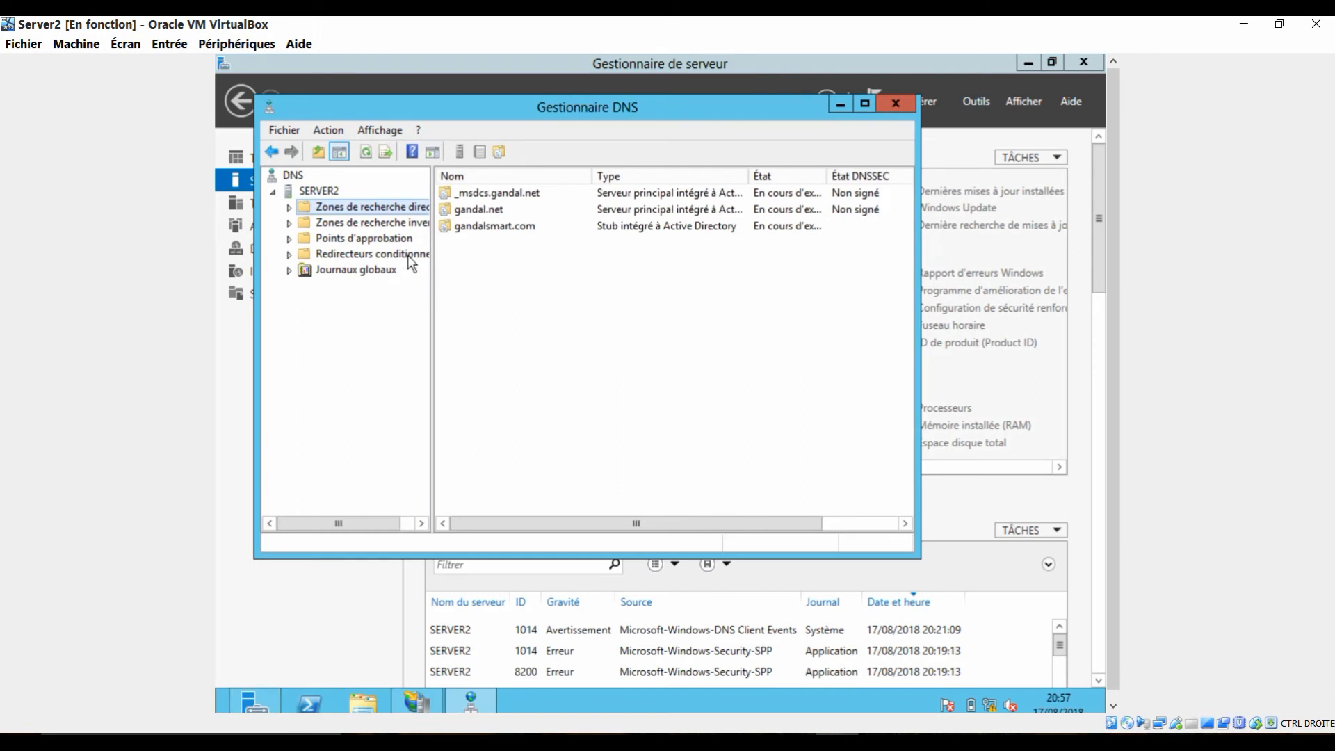
double_click(490, 226)
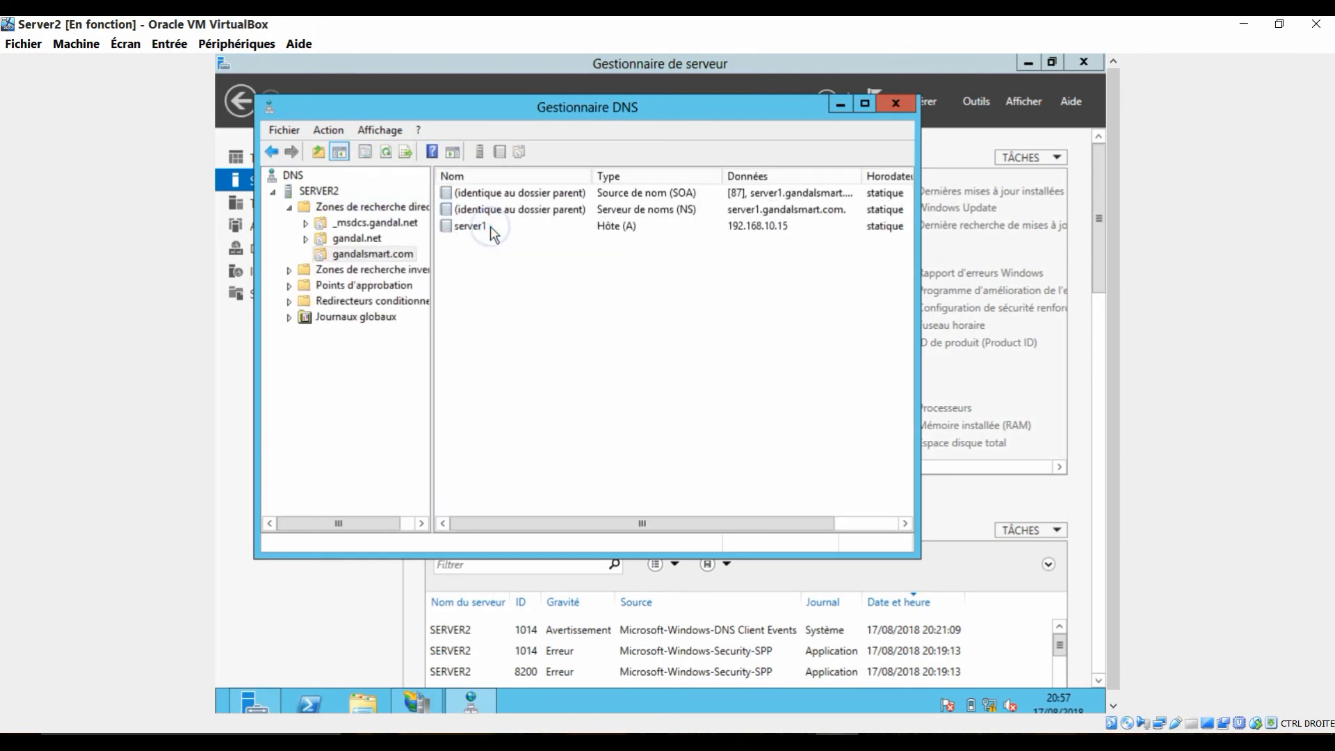
click(376, 239)
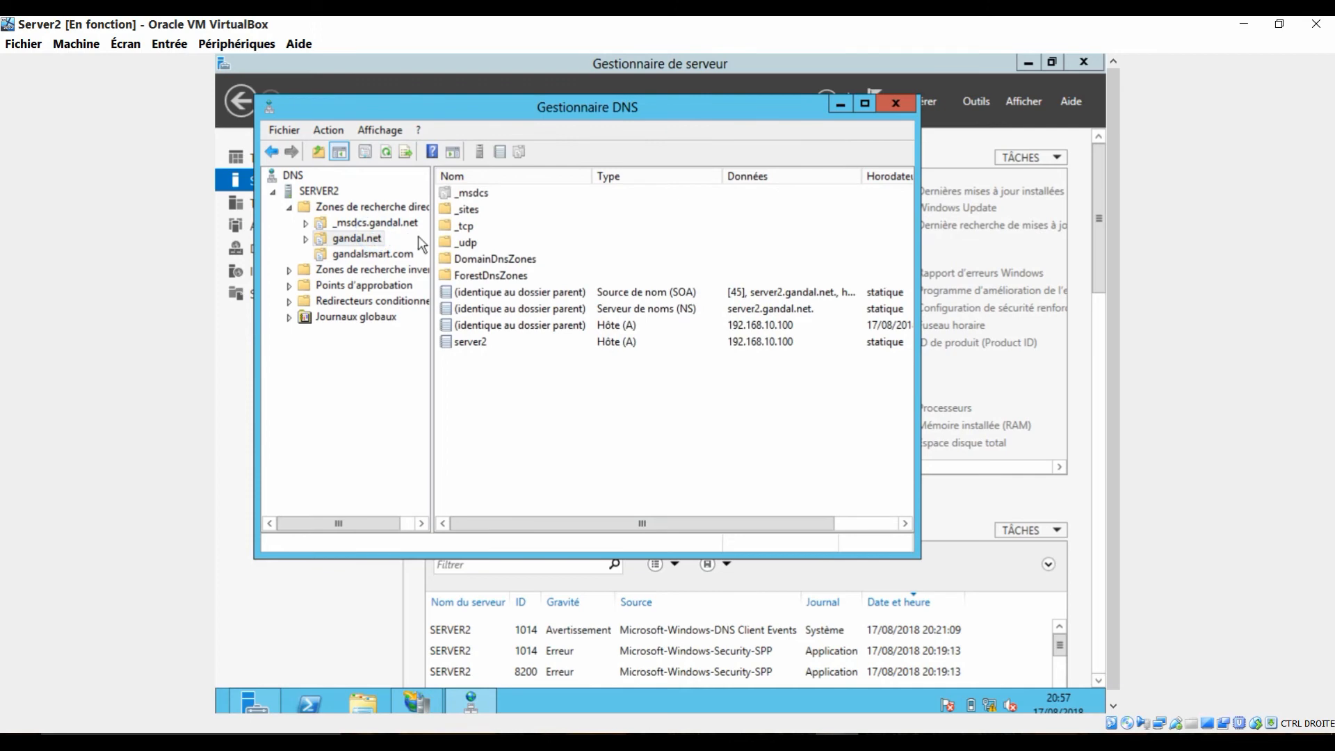
right_click(510, 367)
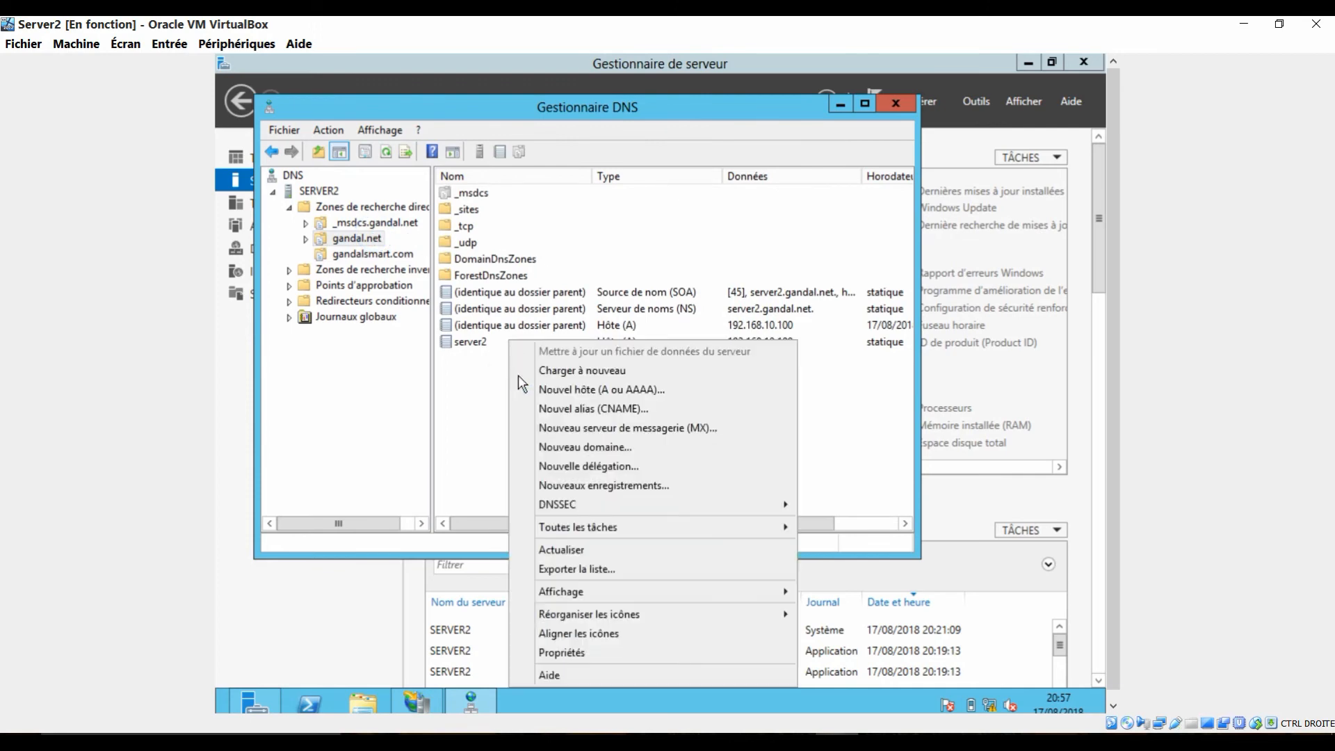
click(612, 410)
text(www)
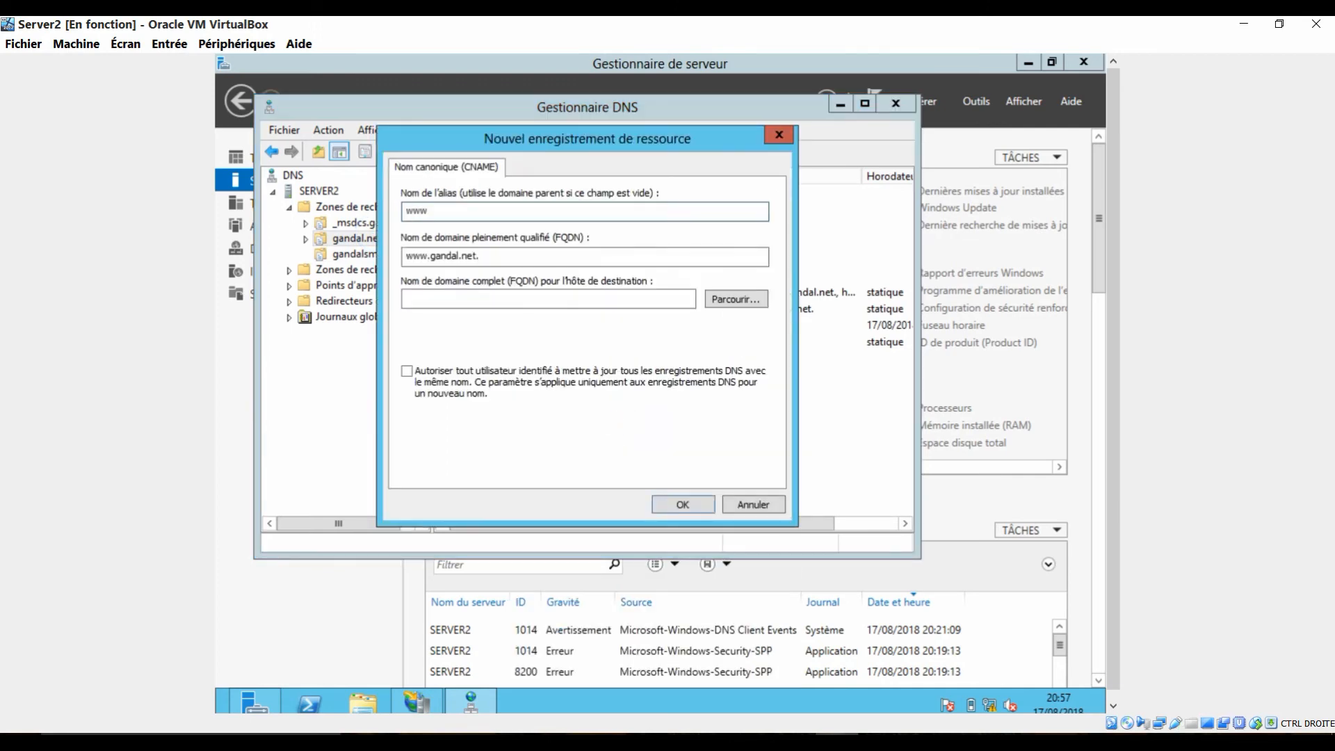
Step: Target the alias at server2.gandal.net, allow any authenticated user to update DNS records with the same name, and create the record
click(729, 299)
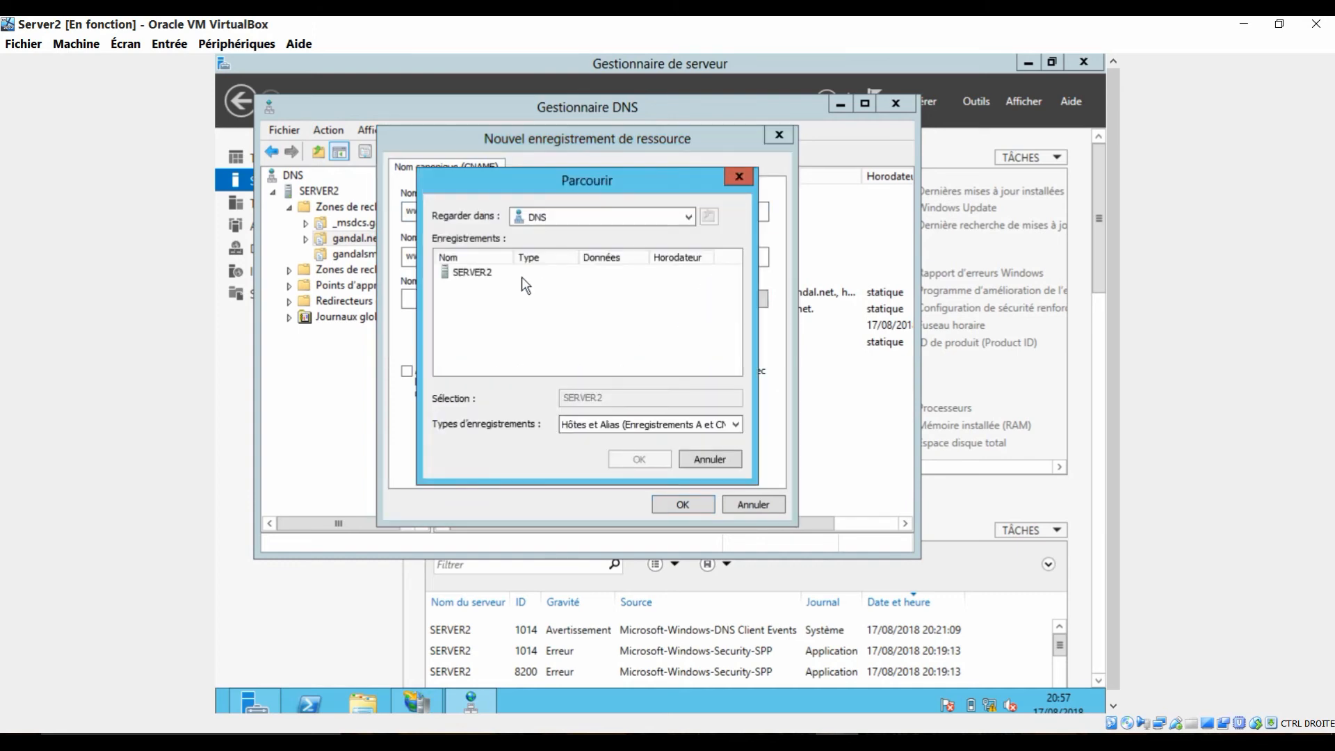
double_click(496, 277)
double_click(496, 278)
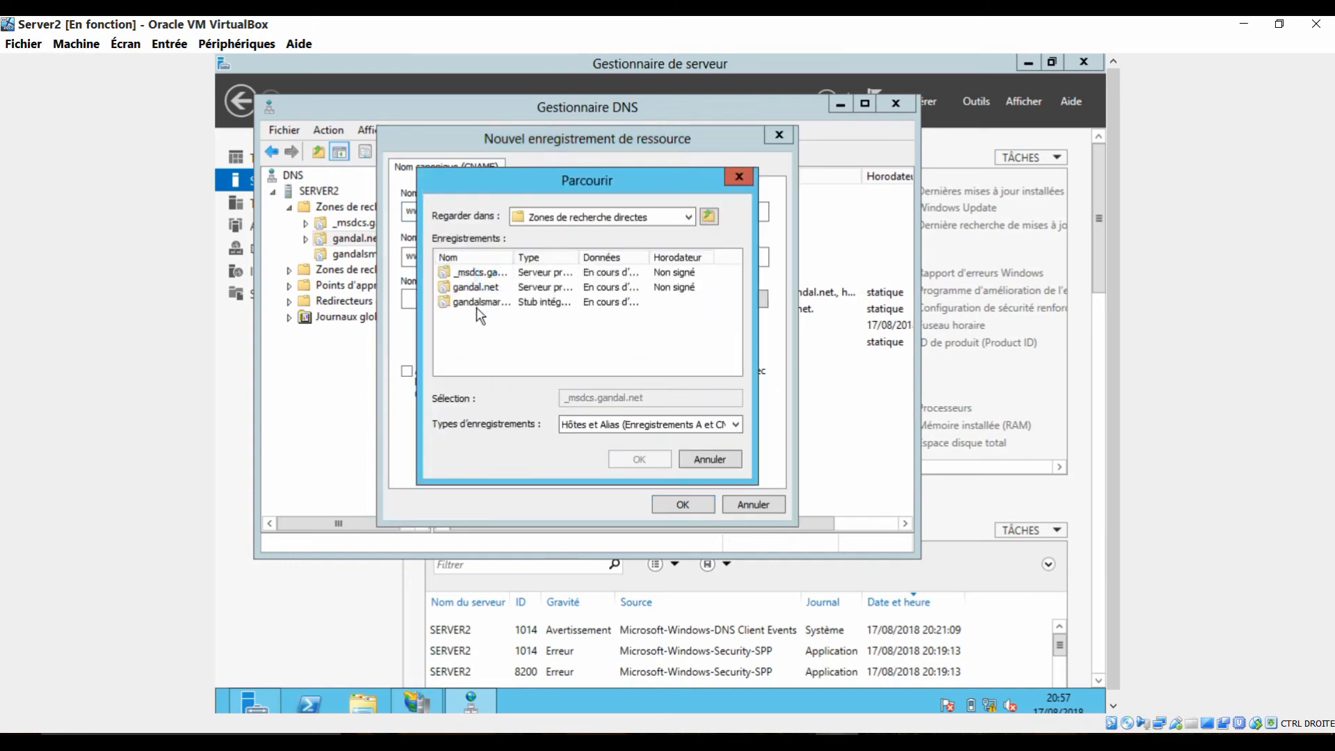
double_click(478, 287)
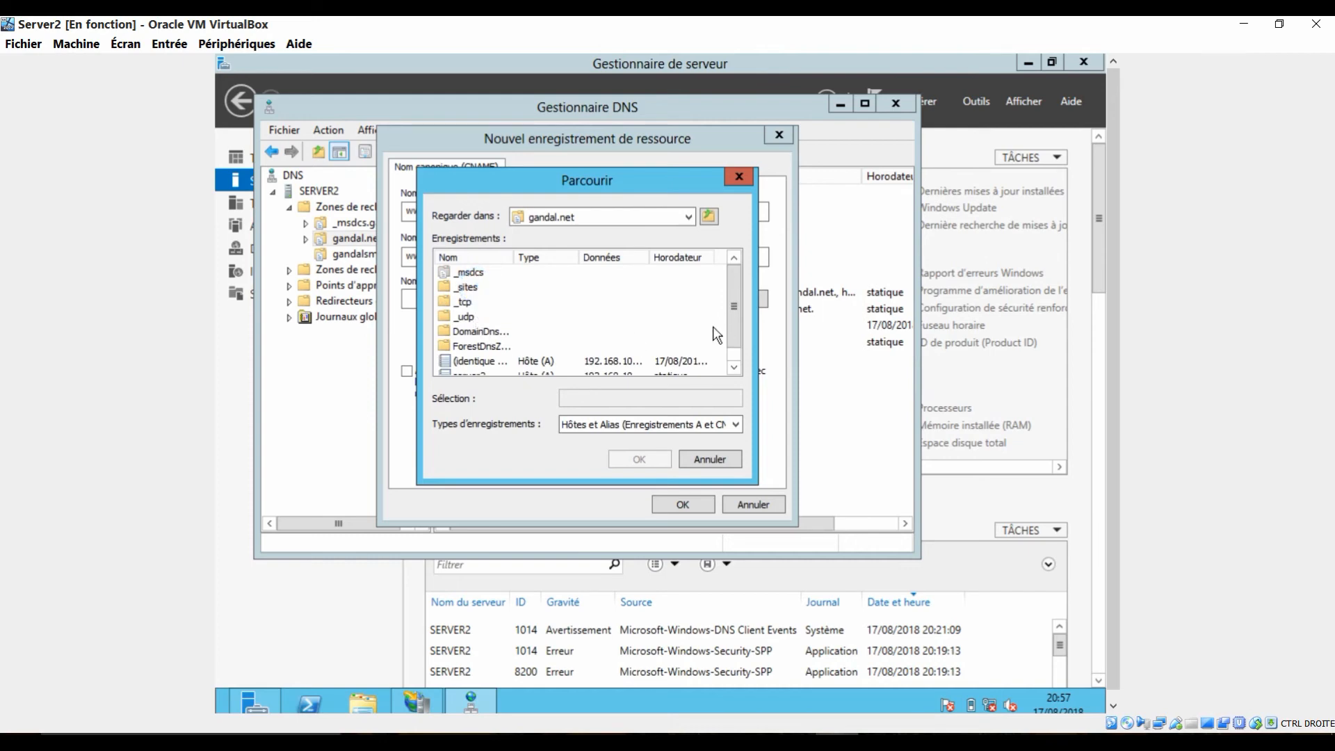
scroll(730, 322, down, 1)
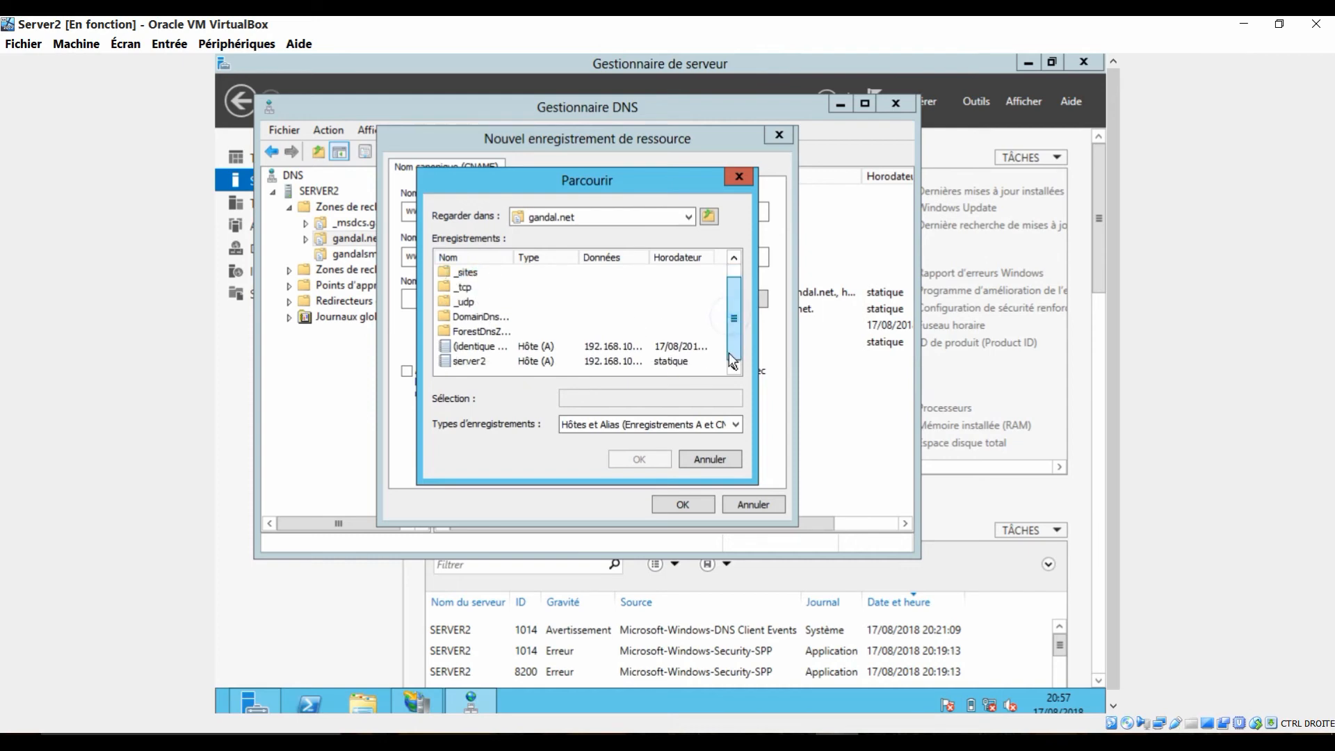
click(476, 361)
click(640, 459)
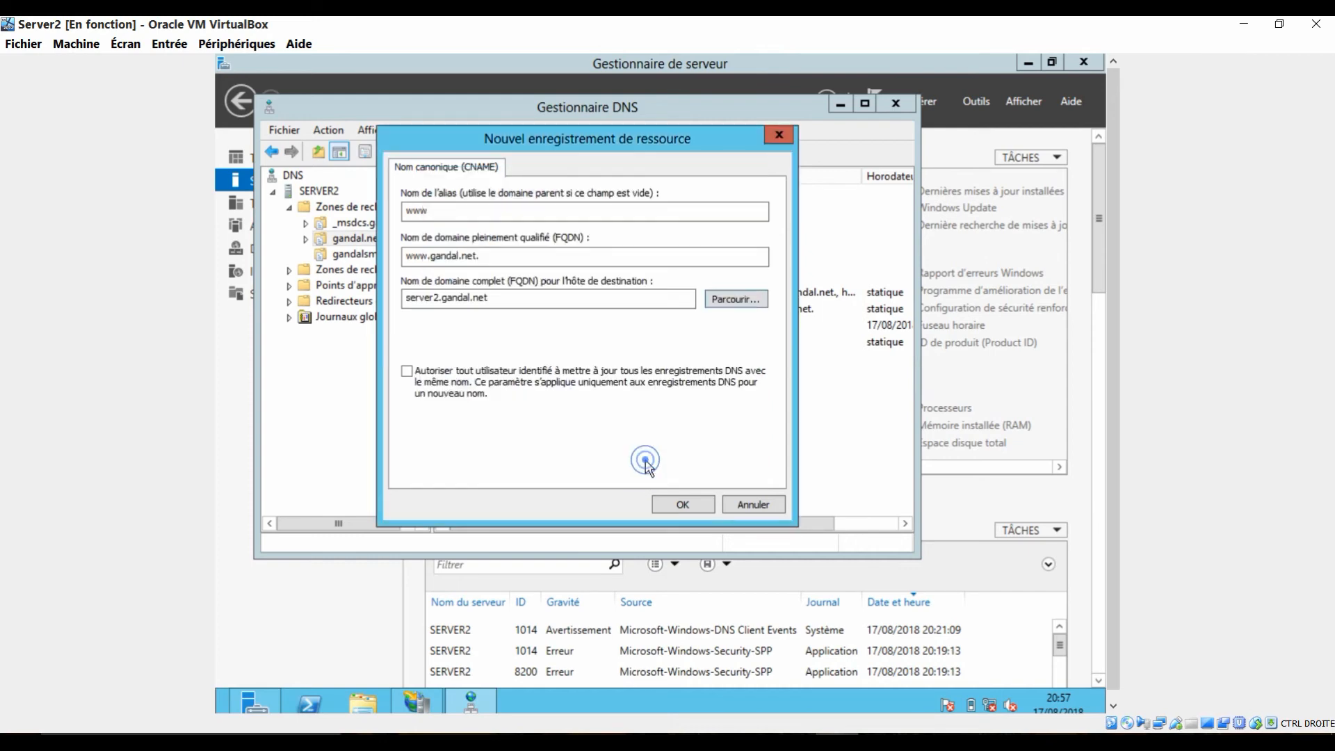
click(507, 369)
click(686, 502)
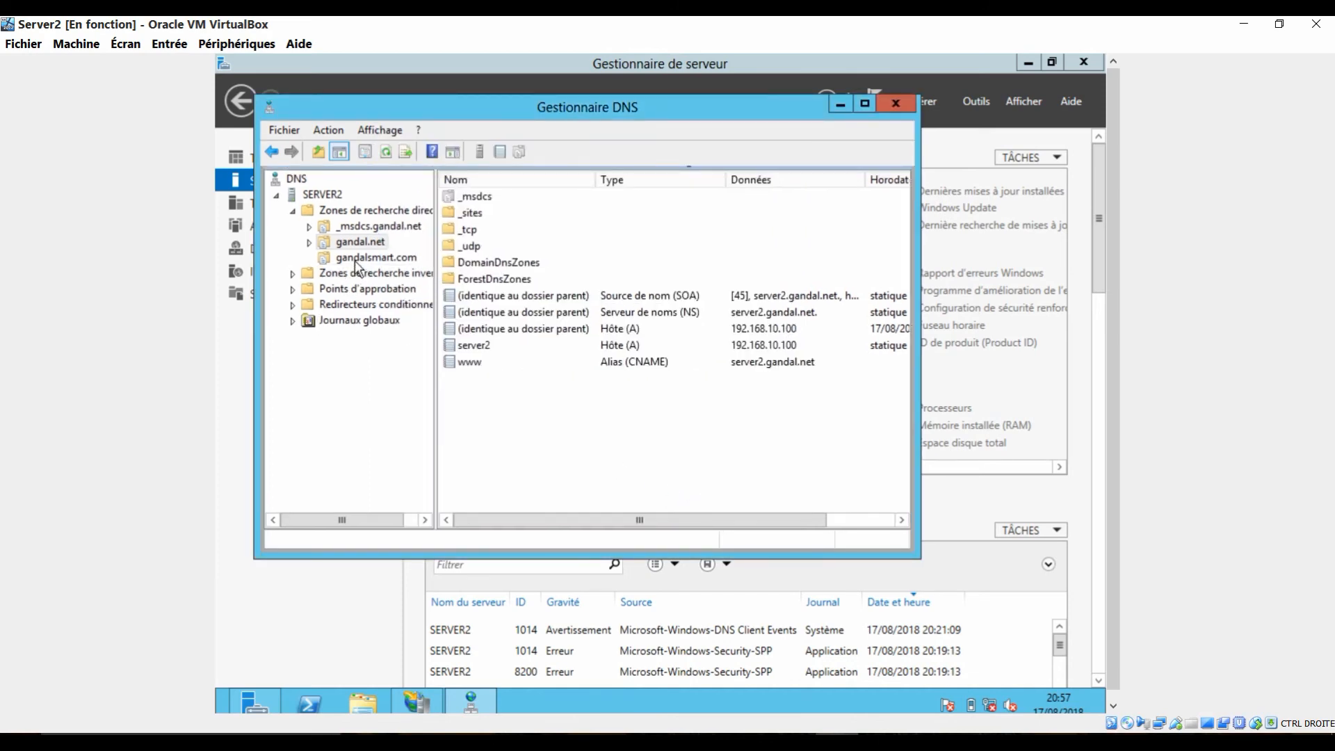
Step: View the records of the gandalsmart.com zone and return to those of gandal.net
click(354, 260)
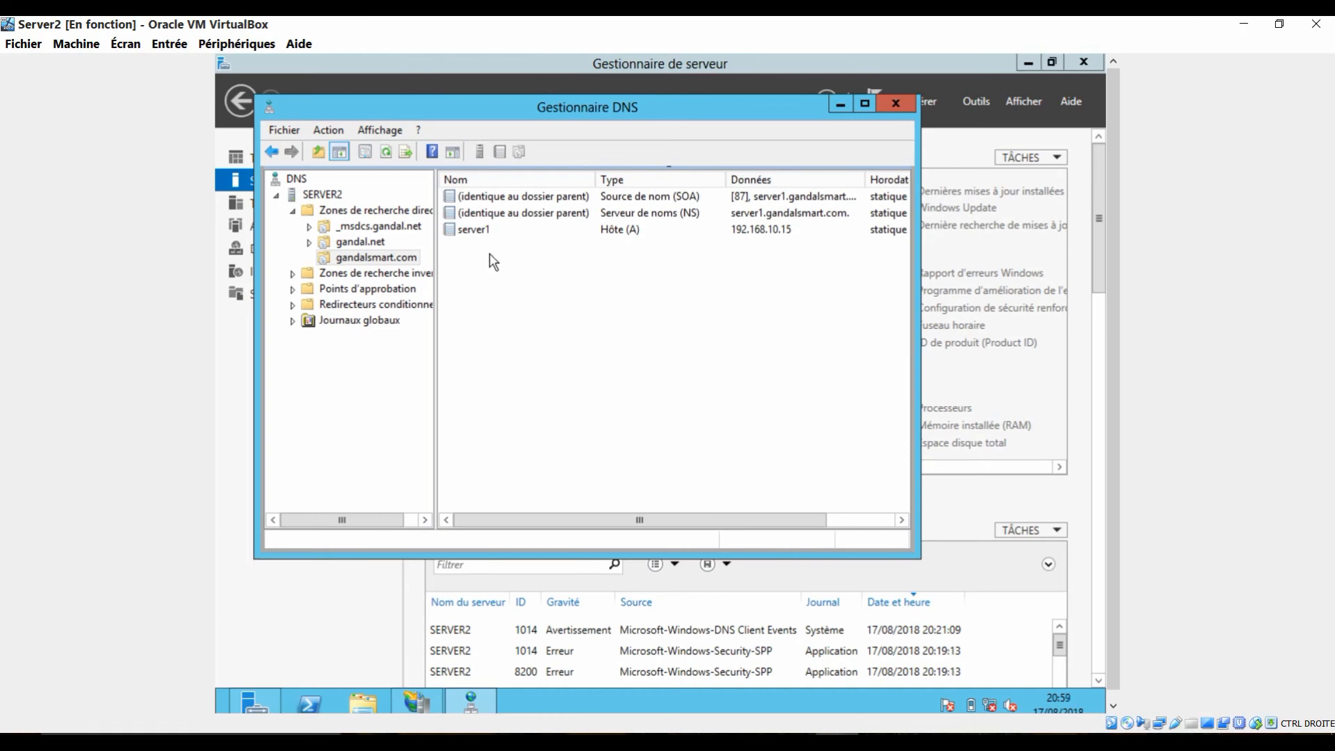
click(360, 244)
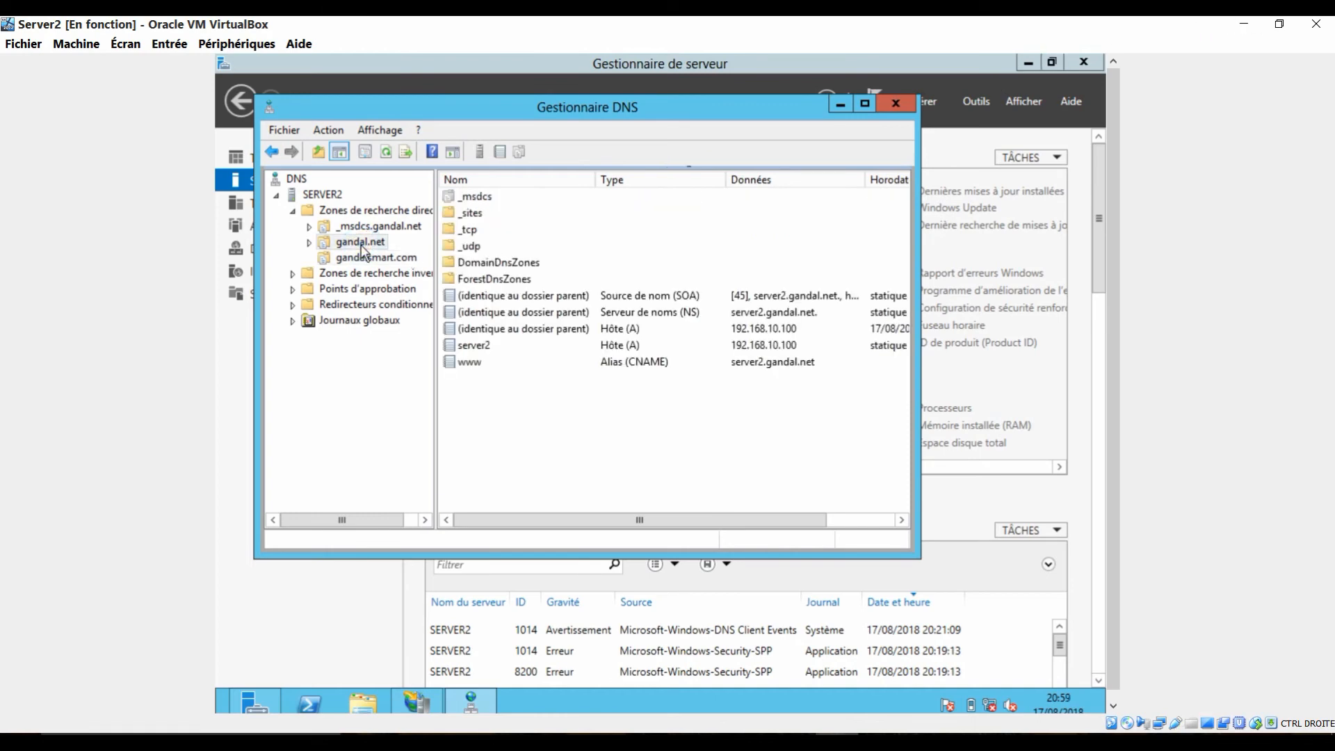
Step: Start a new reverse lookup zone as an Active Directory-integrated primary zone for IPv4, keeping the default replication scope
click(367, 276)
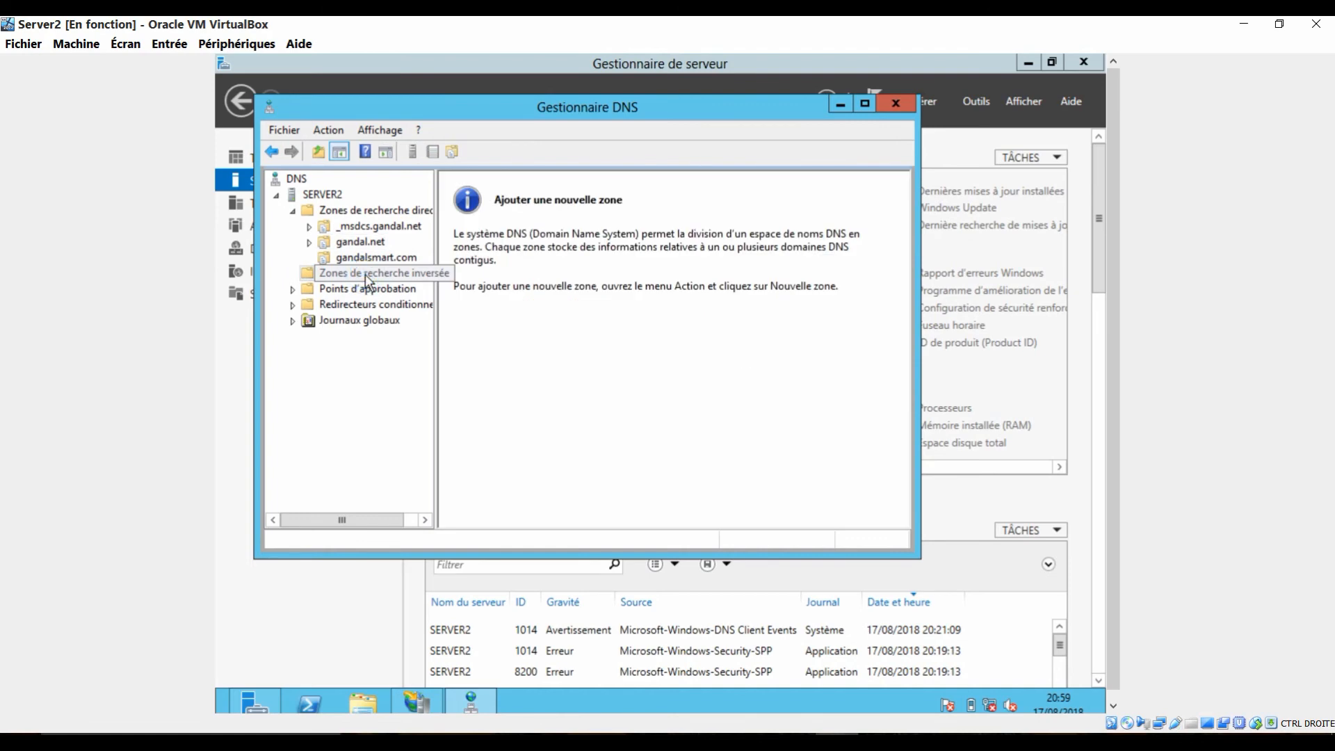
right_click(366, 279)
click(406, 286)
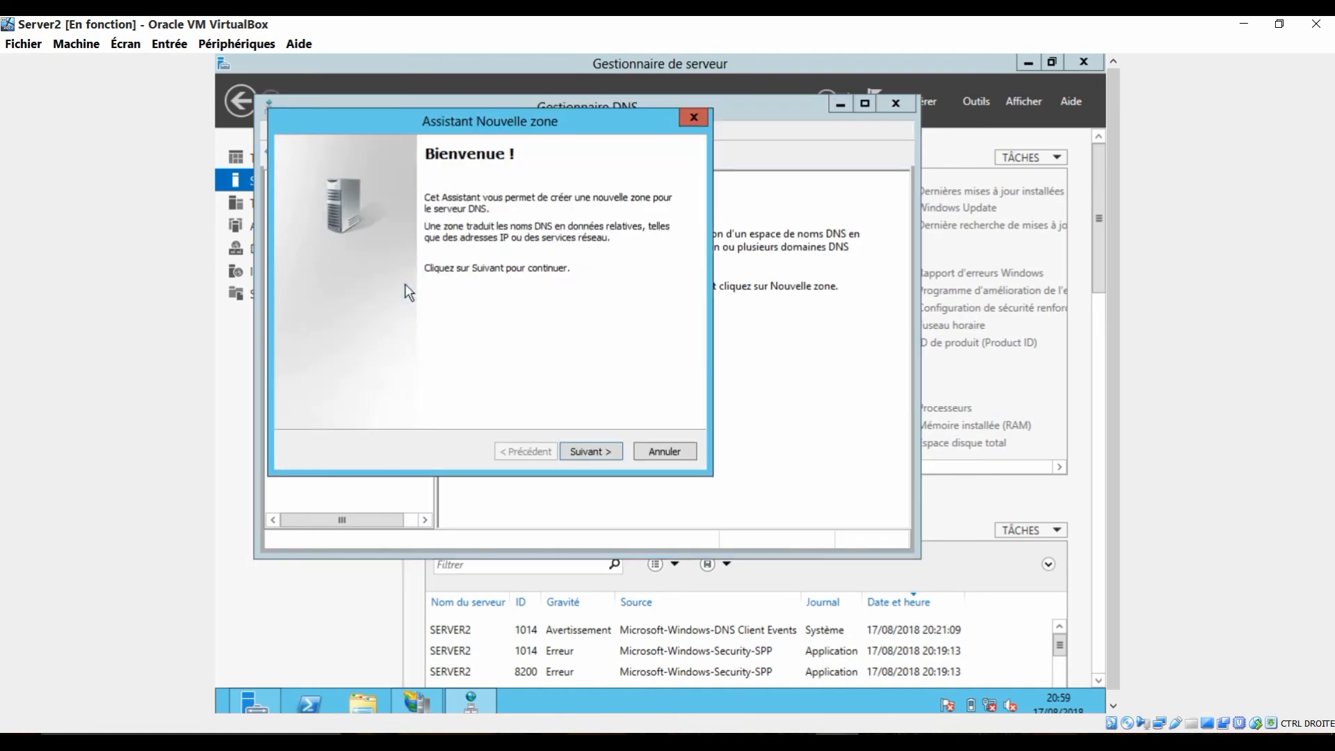
key(Return)
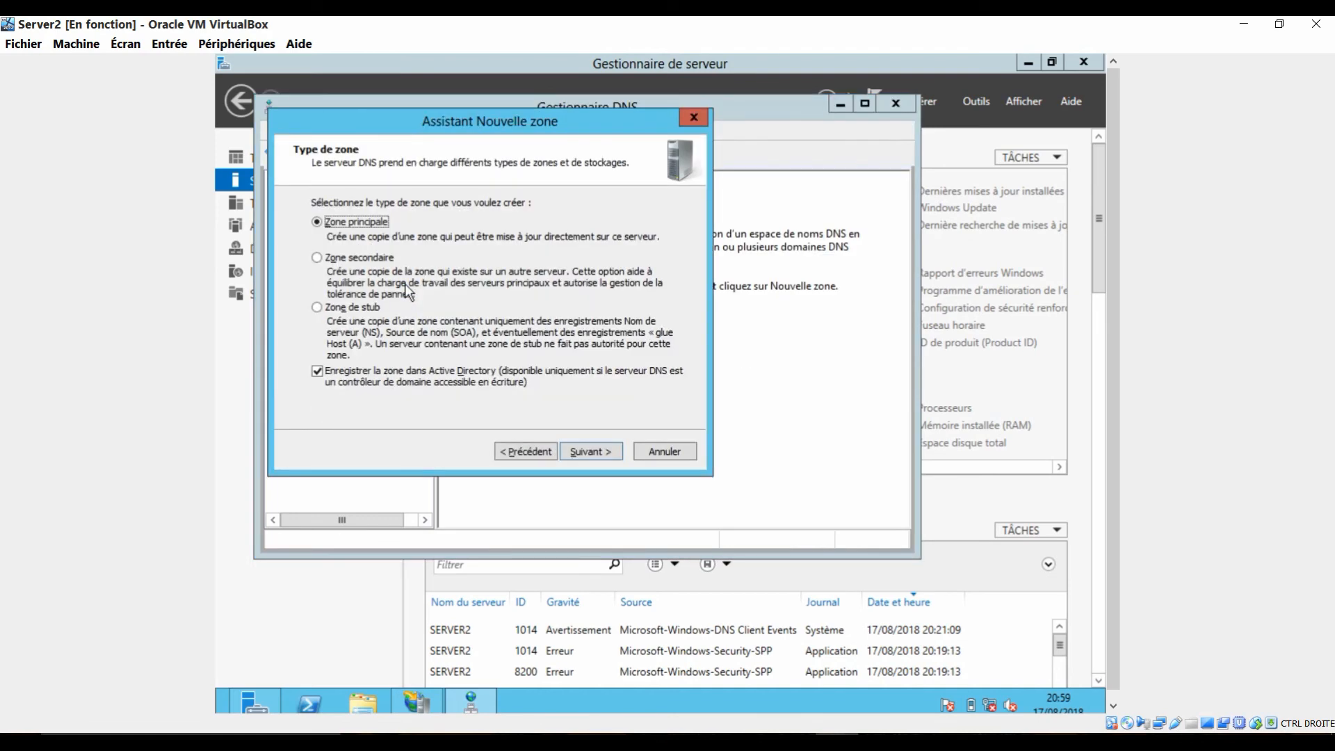
key(Return)
key(Return)
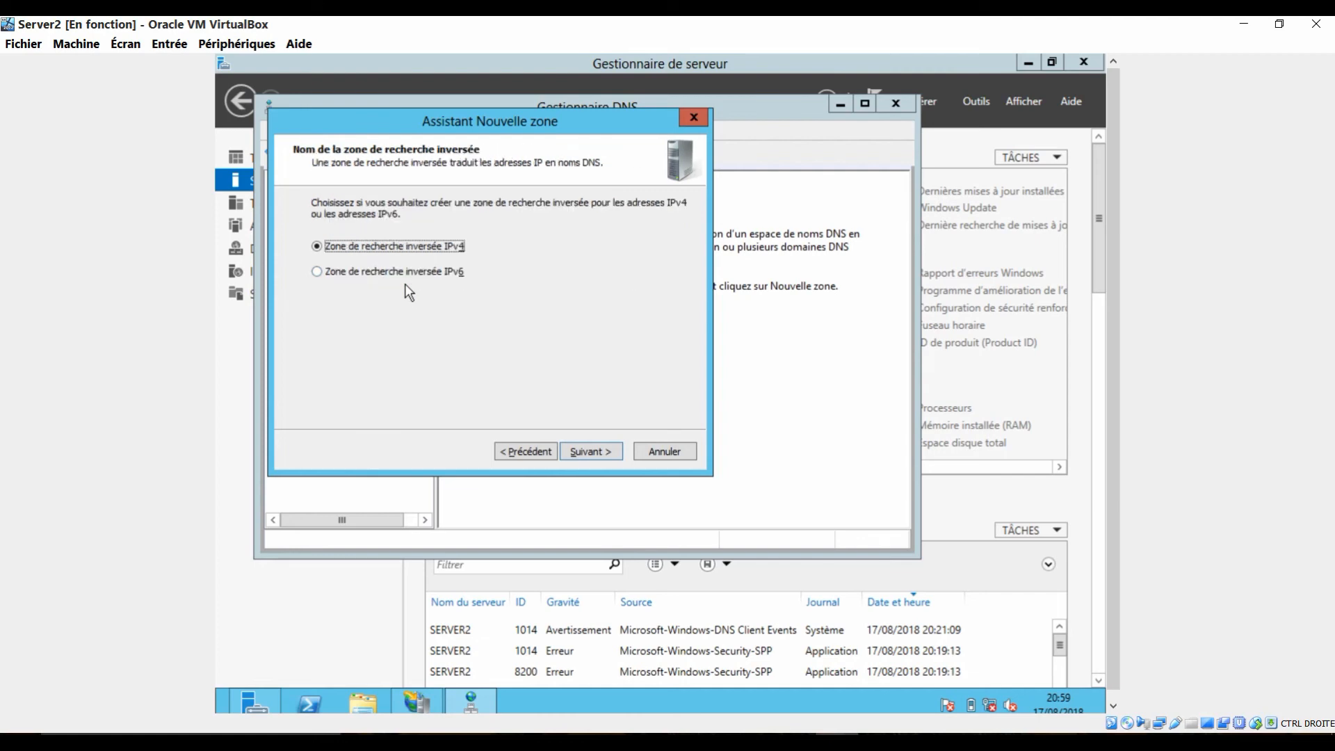
key(Return)
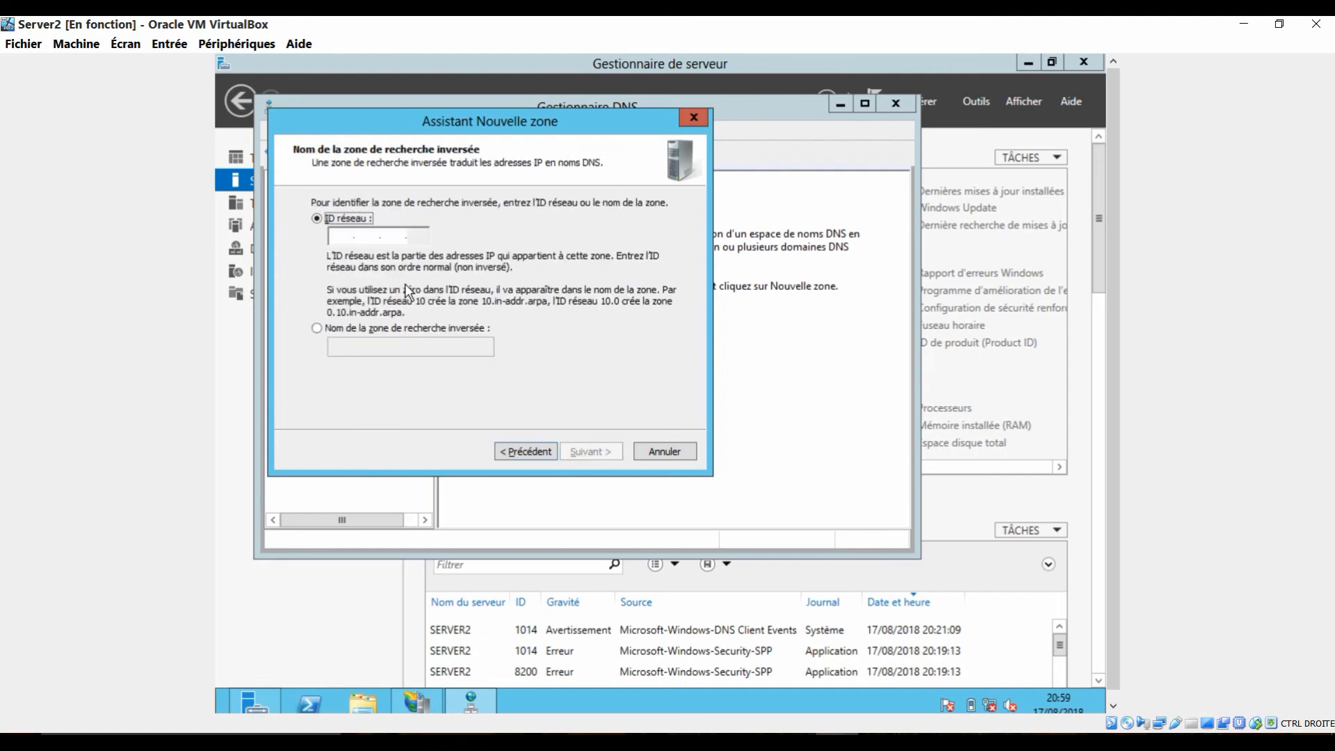
Step: Set the reverse lookup zone's network ID to 192.168.10 and complete the new zone wizard with its default settings
click(342, 240)
text(192 .)
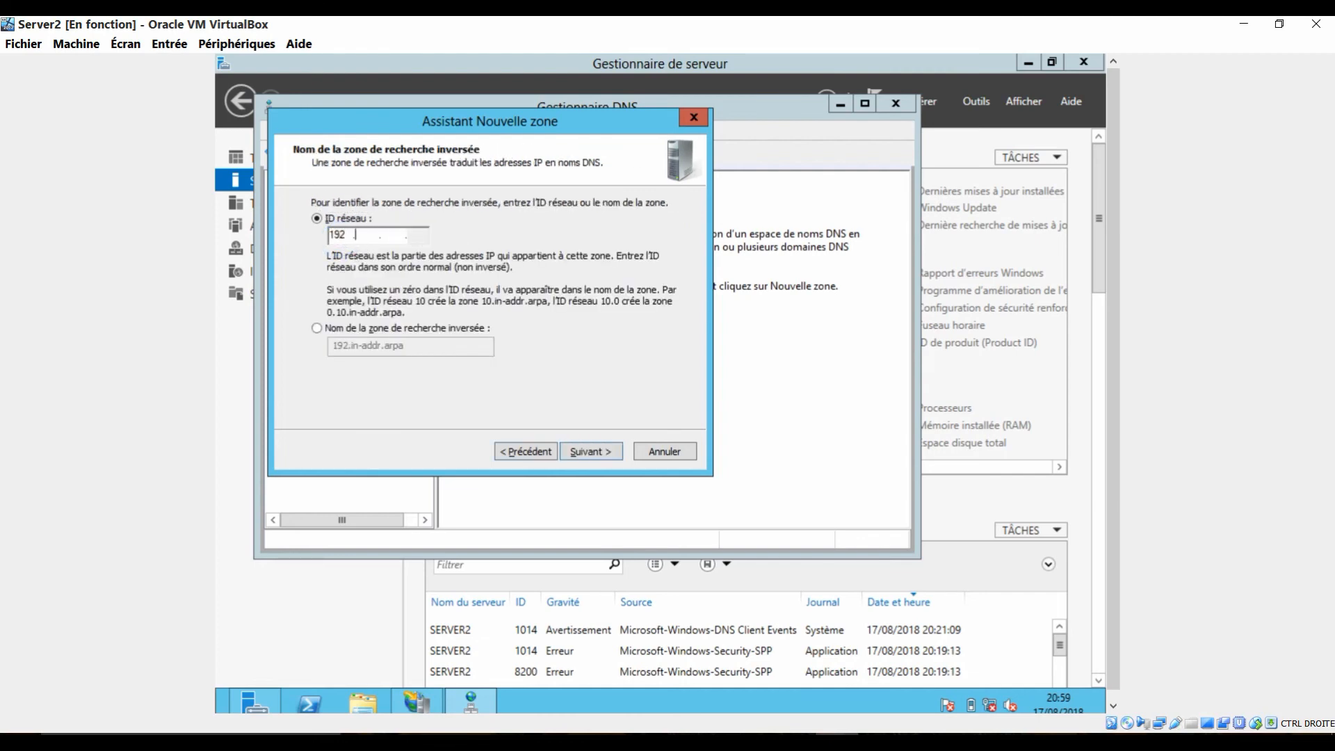
text(168 .10)
click(612, 454)
click(614, 454)
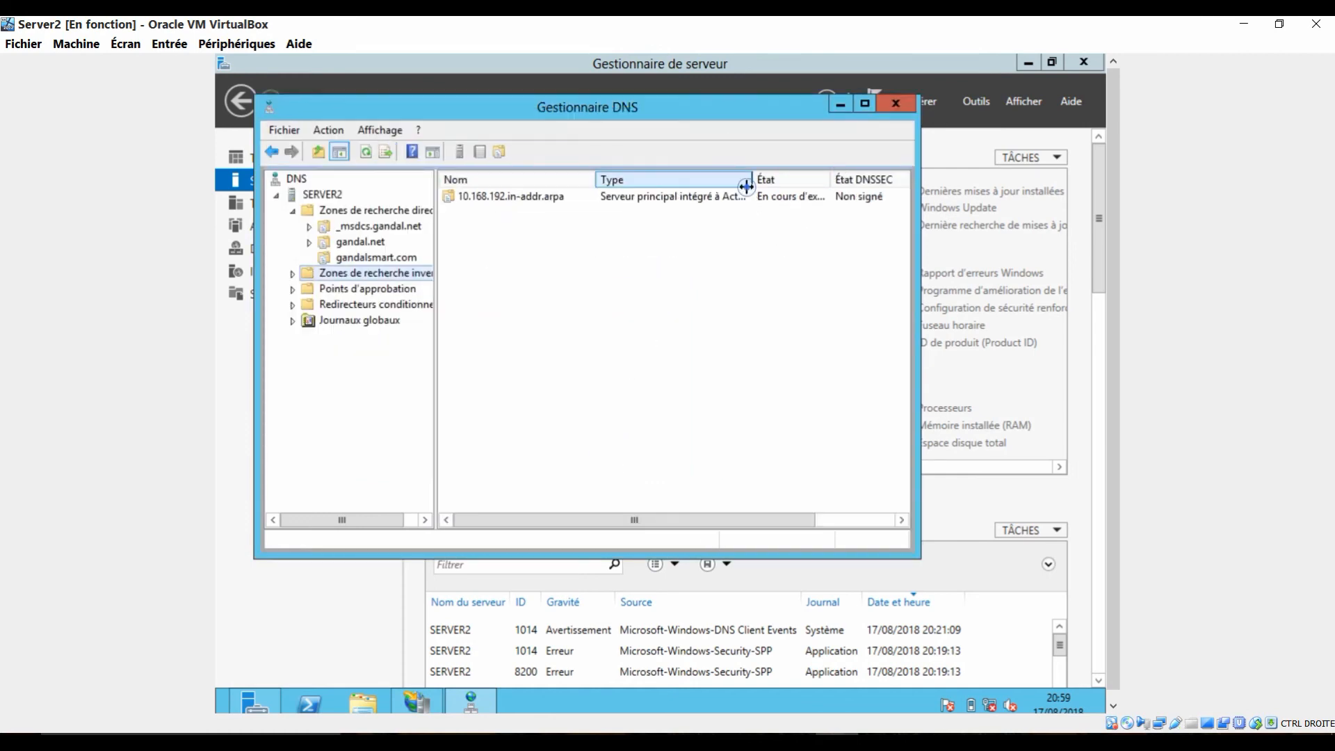
Step: Start a new pointer (PTR) record in the 10.168.192.in-addr.arpa zone with the host IP address 192.168.10.100
double_click(725, 195)
right_click(649, 268)
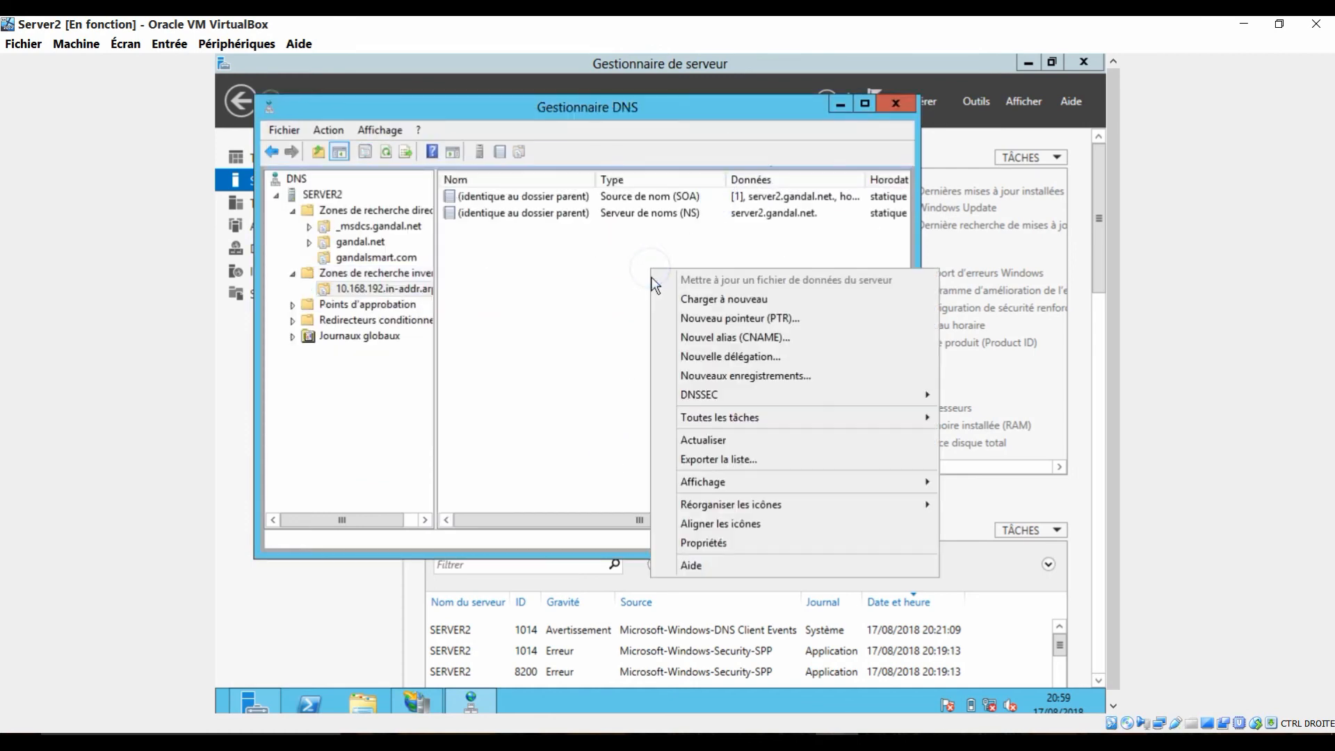
click(727, 317)
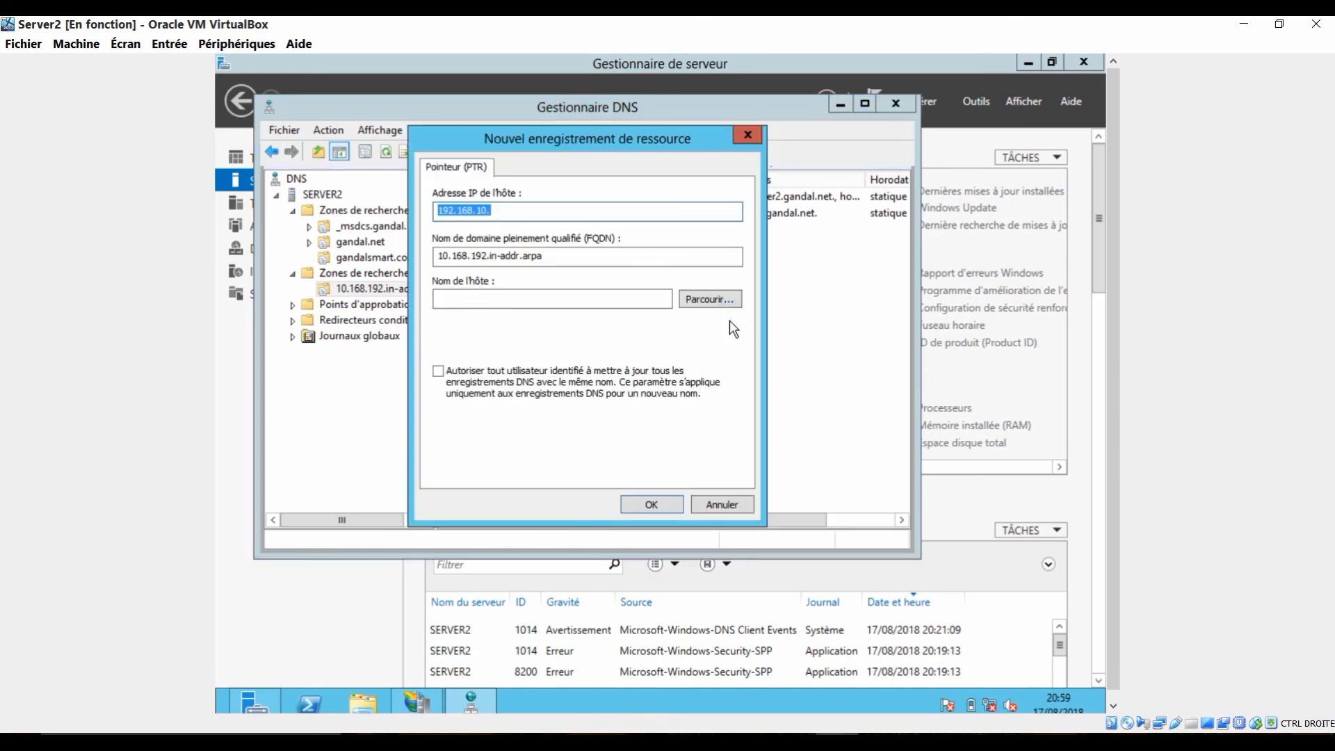
click(544, 211)
text(100)
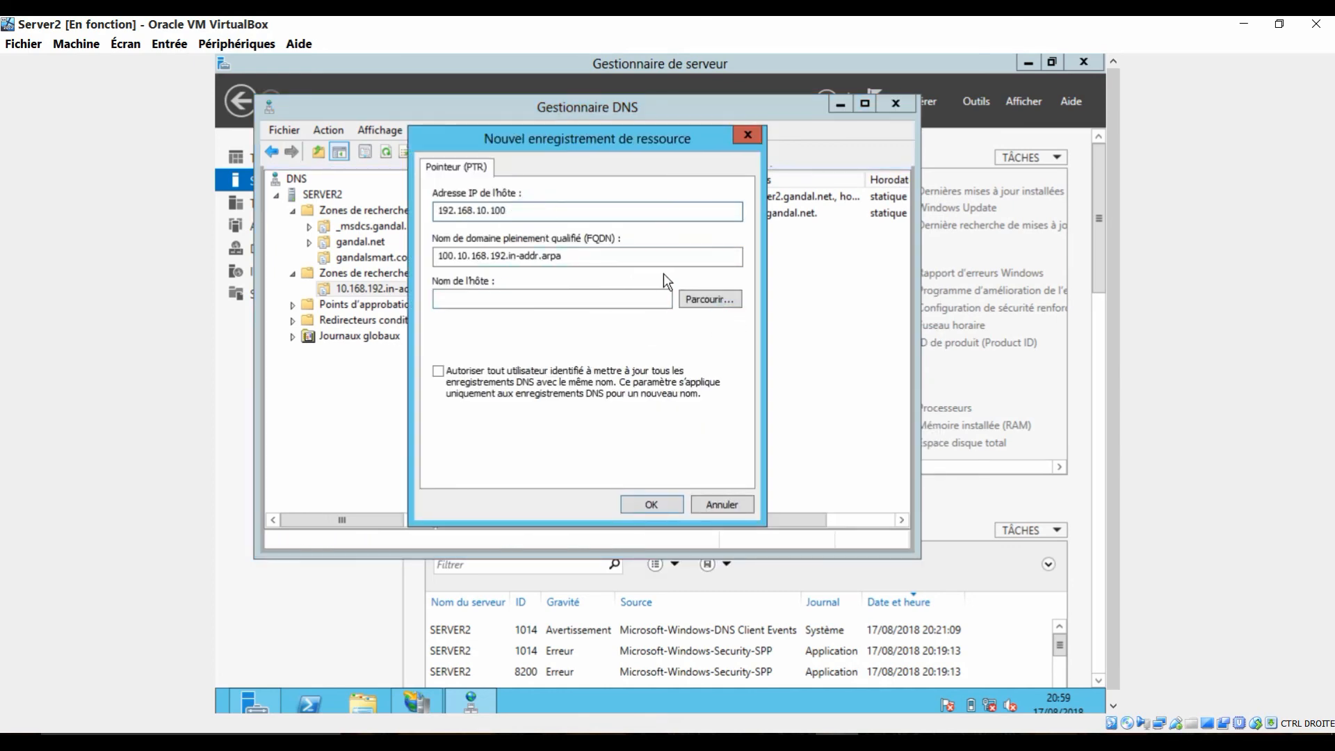
Step: Browse SERVER2's gandal.net forward lookup zone and choose server2.gandal.net as the pointer's host name
click(694, 294)
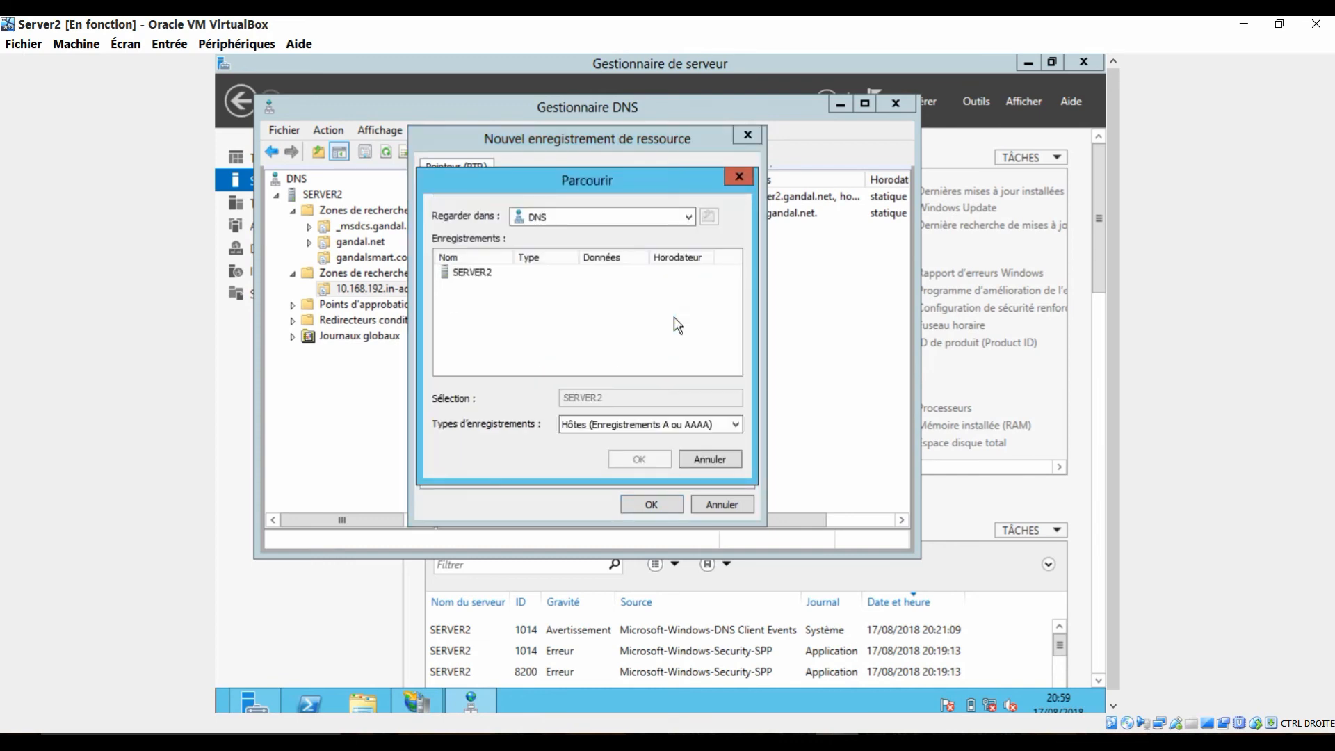
double_click(482, 273)
double_click(483, 274)
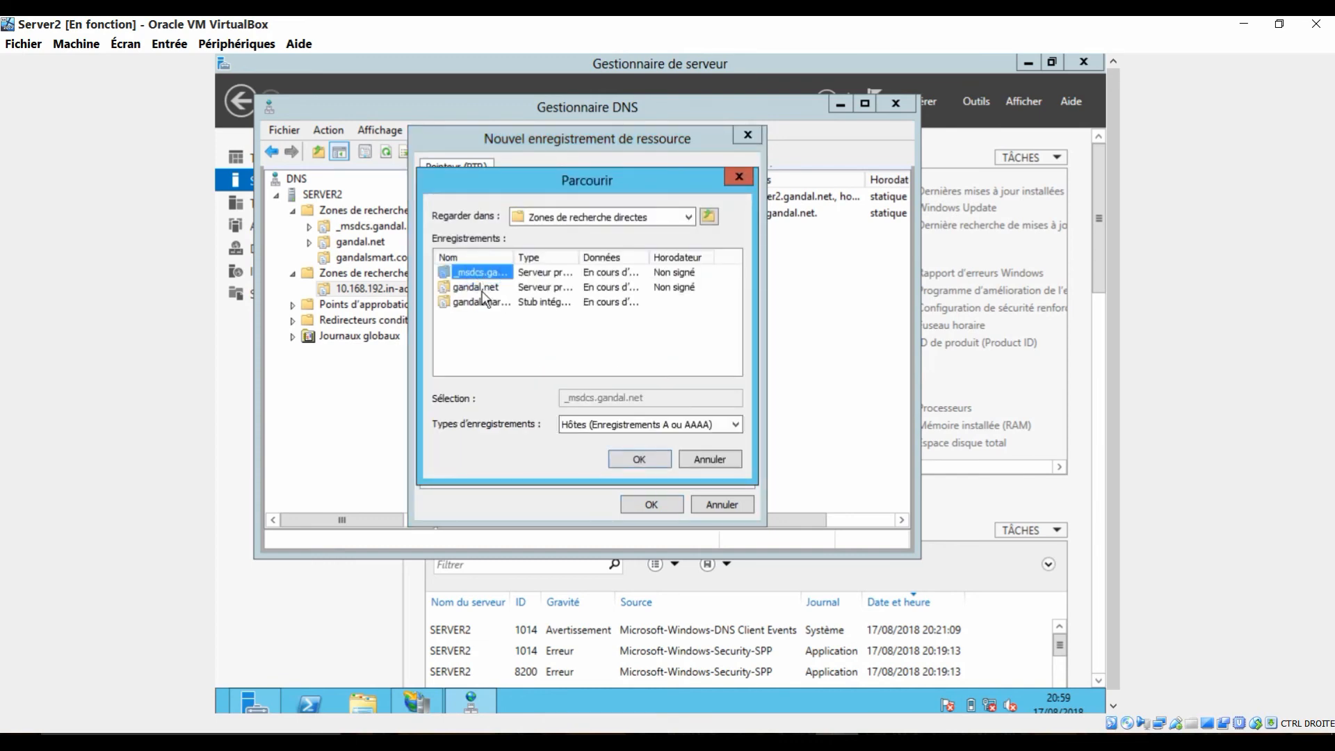
double_click(483, 287)
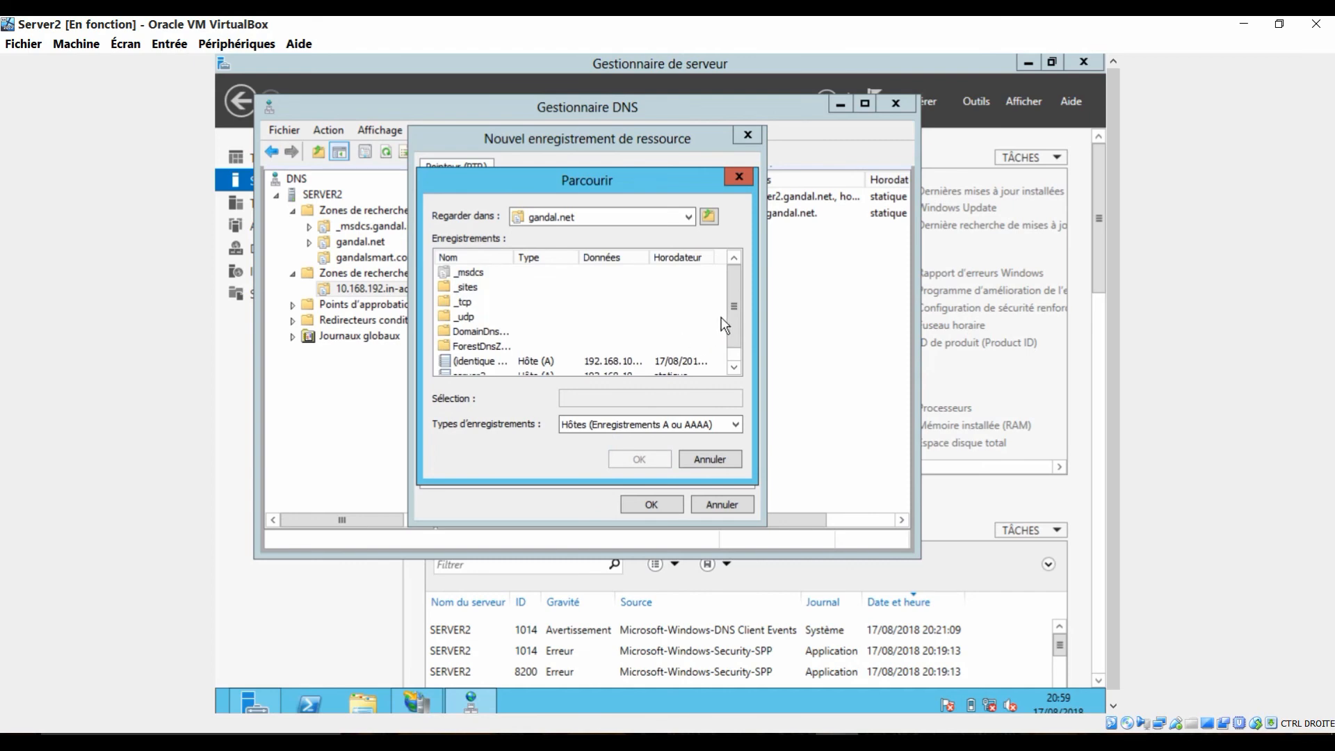
drag(733, 330, 733, 345)
click(478, 365)
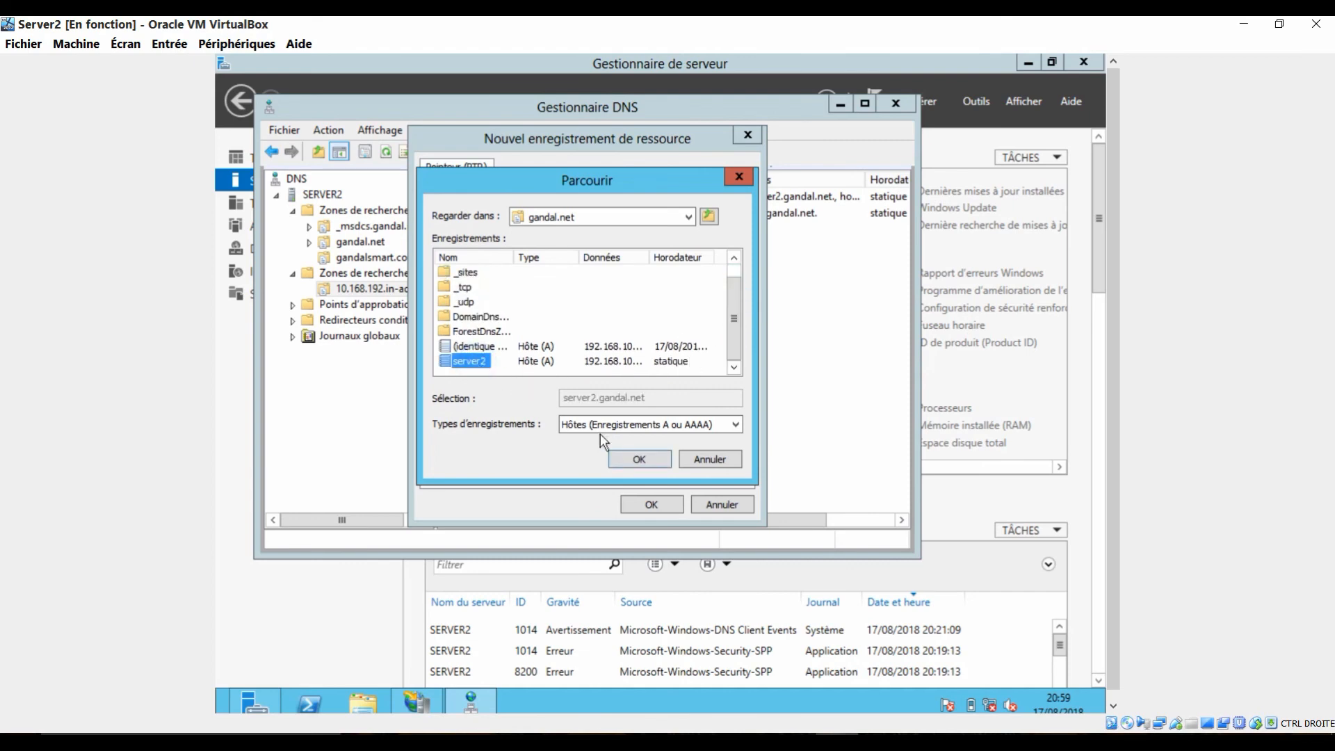
click(639, 459)
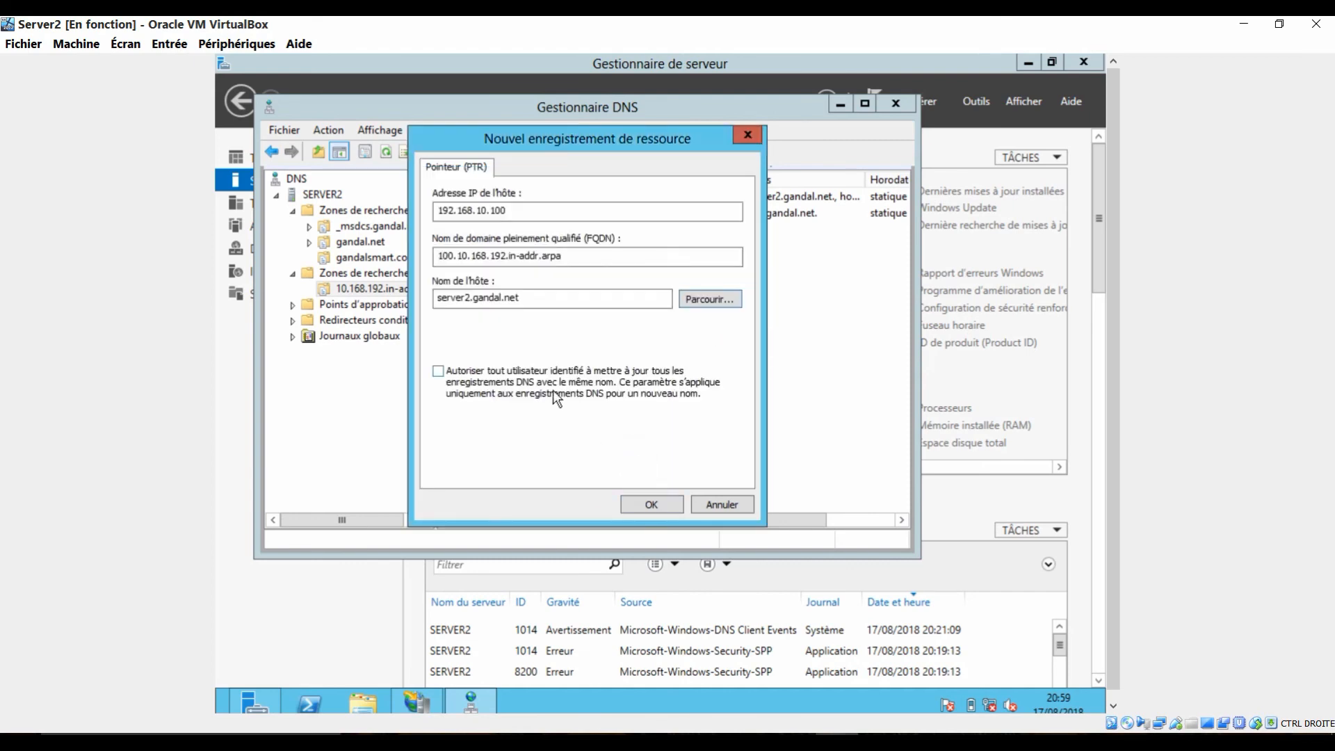
Step: Create the pointer record with updates allowed for any authenticated user, and close the DNS manager
click(534, 372)
click(651, 504)
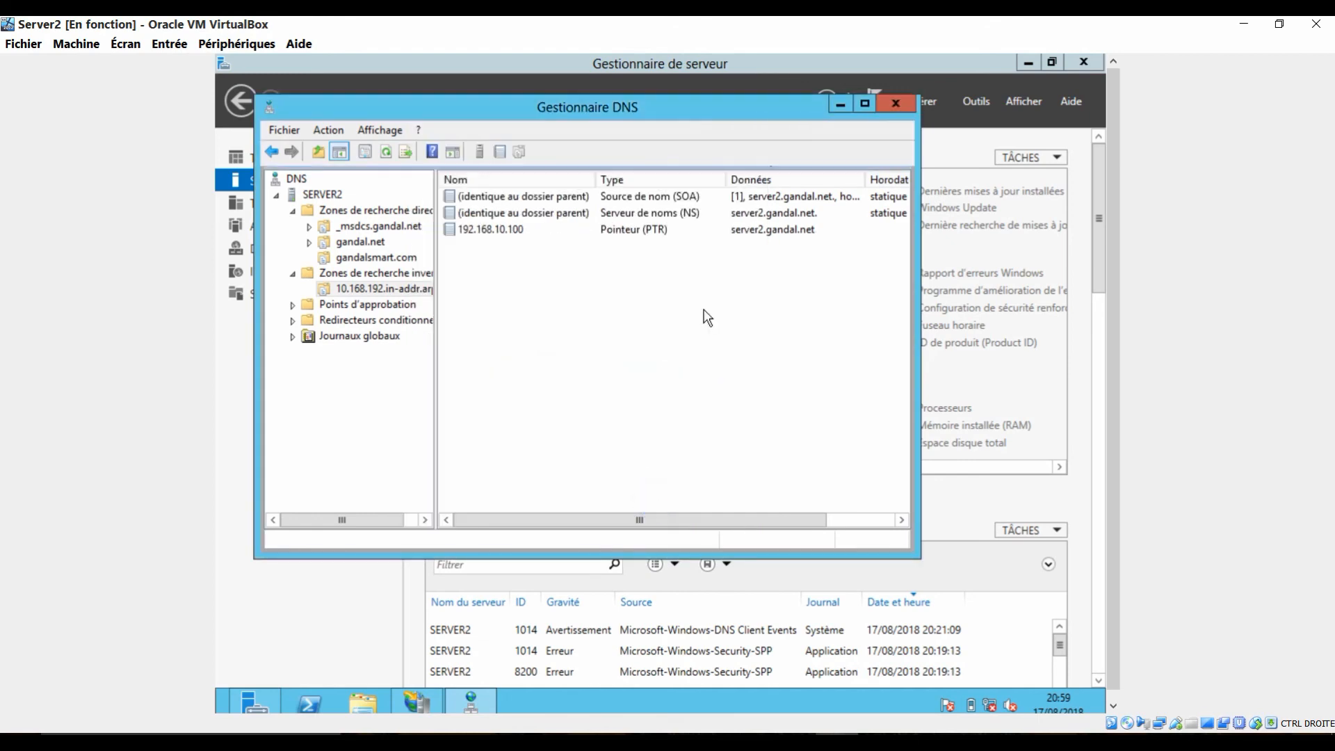
click(890, 103)
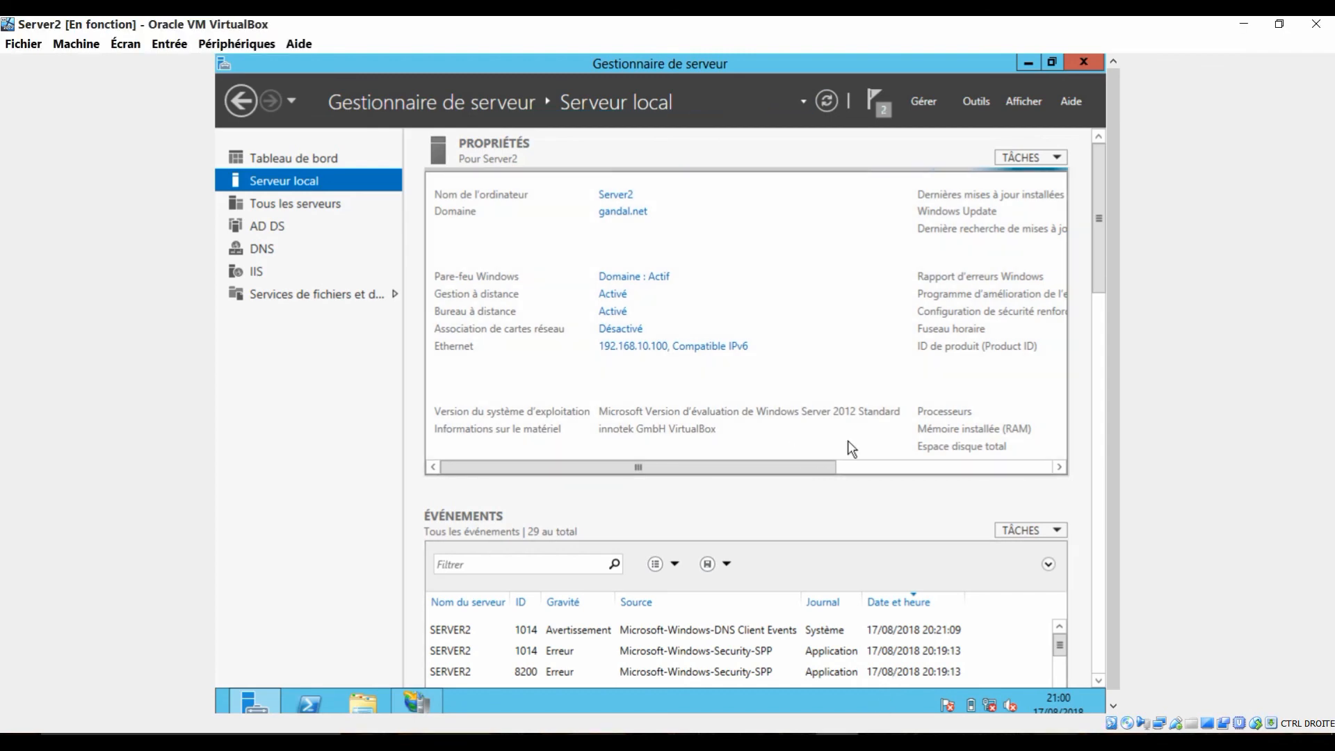
Step: Switch to IIS Manager and check the Default Web Site's bindings without changing them
click(417, 704)
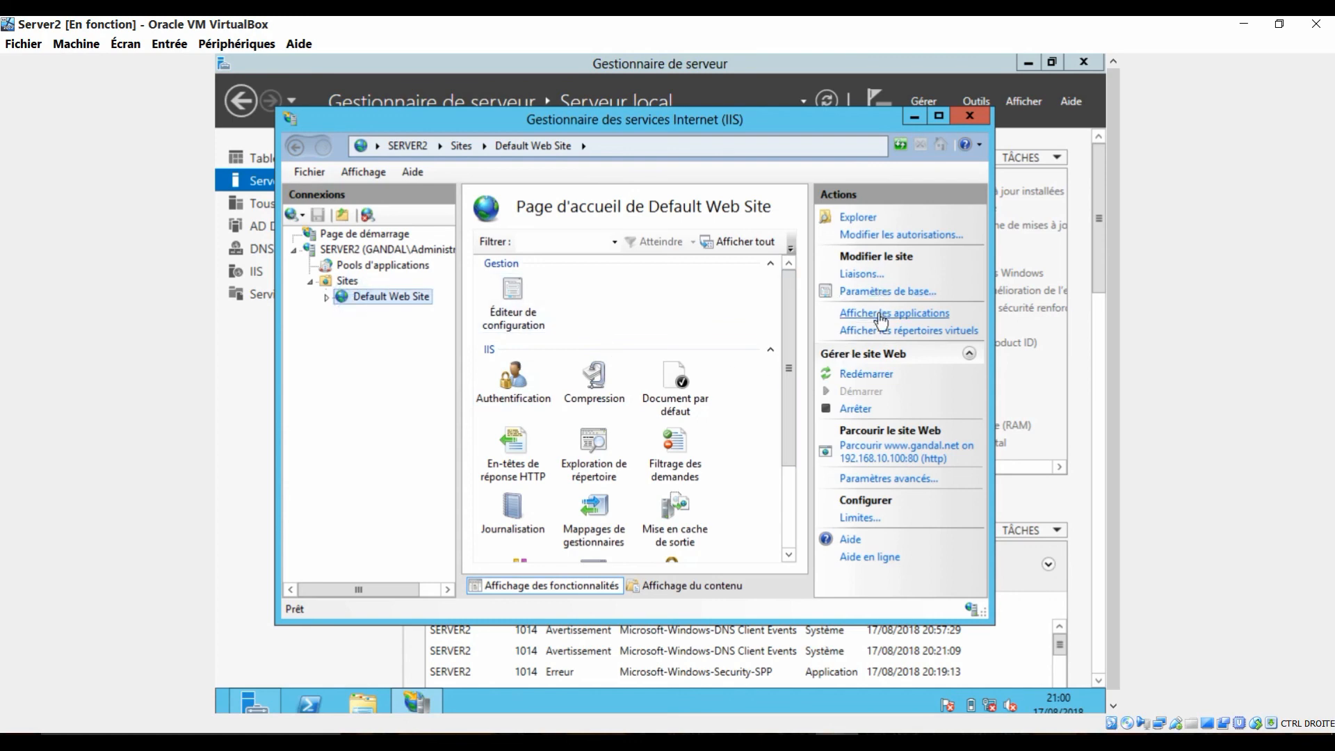
click(862, 274)
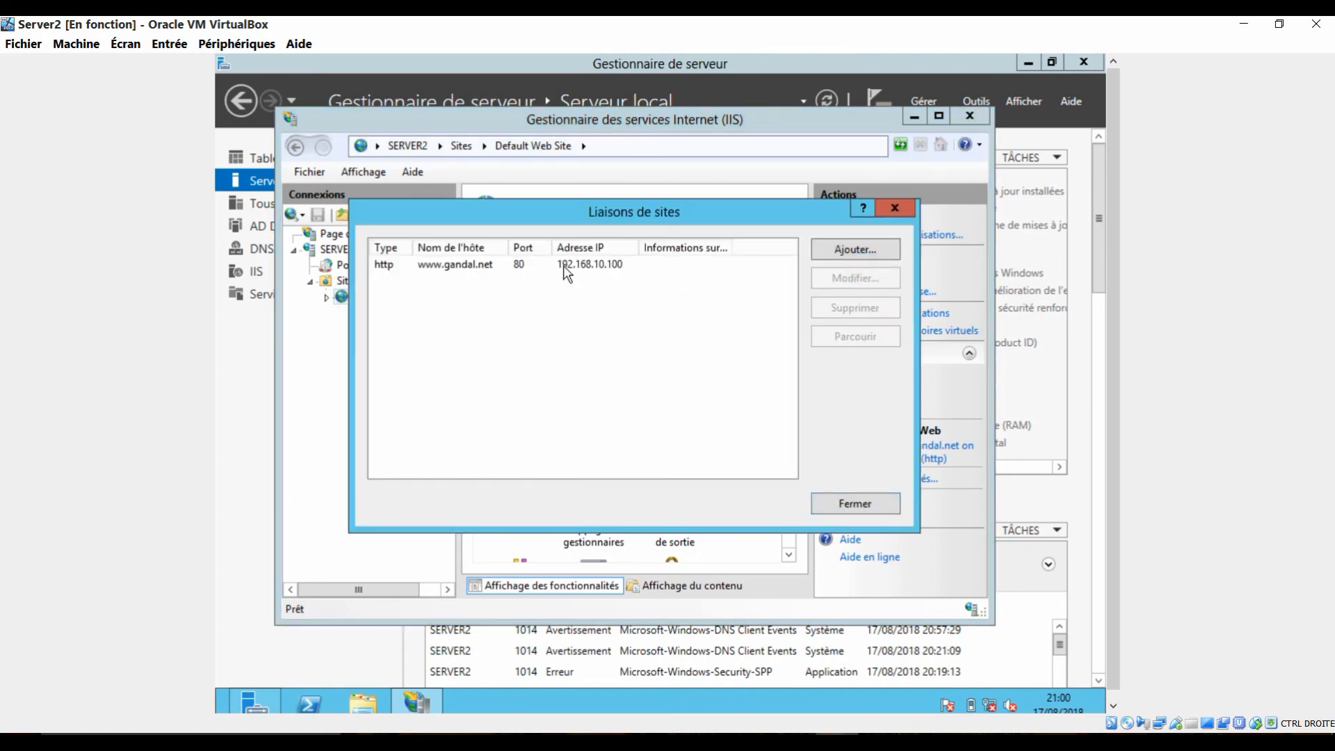
click(534, 265)
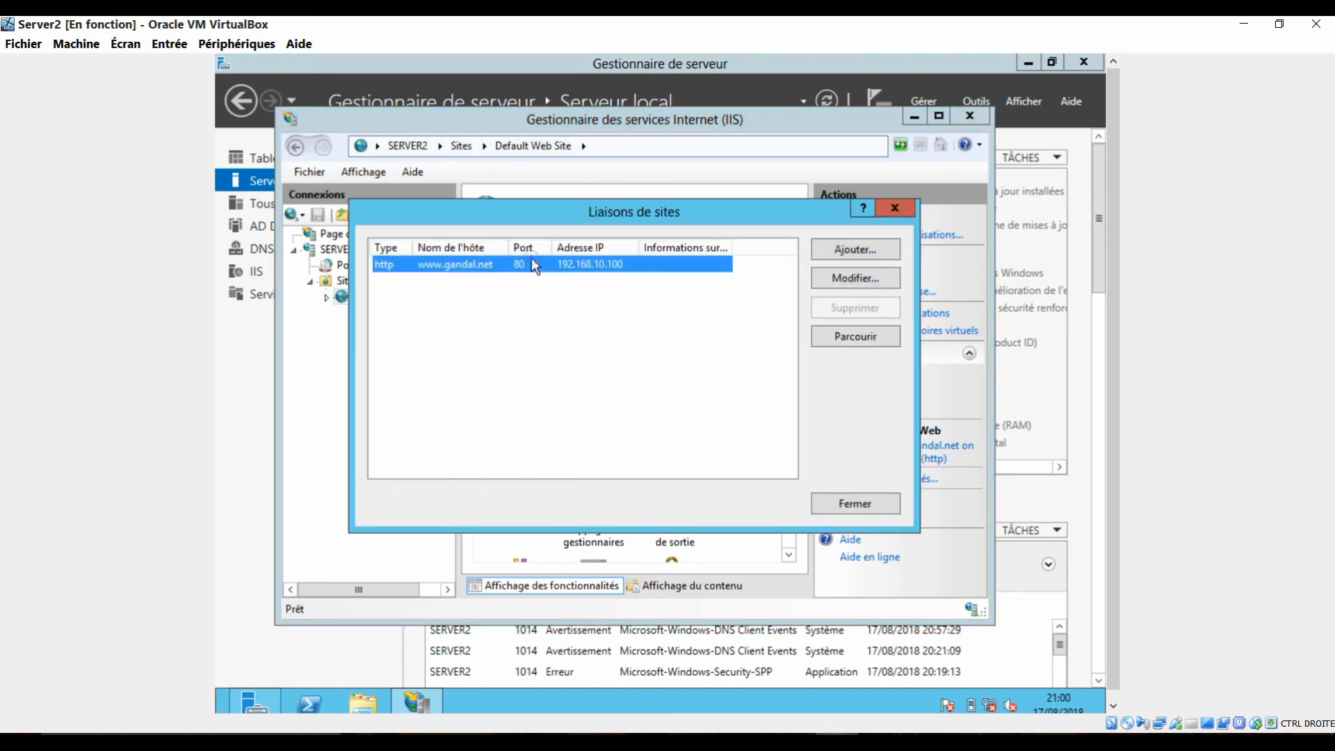
click(896, 209)
click(920, 454)
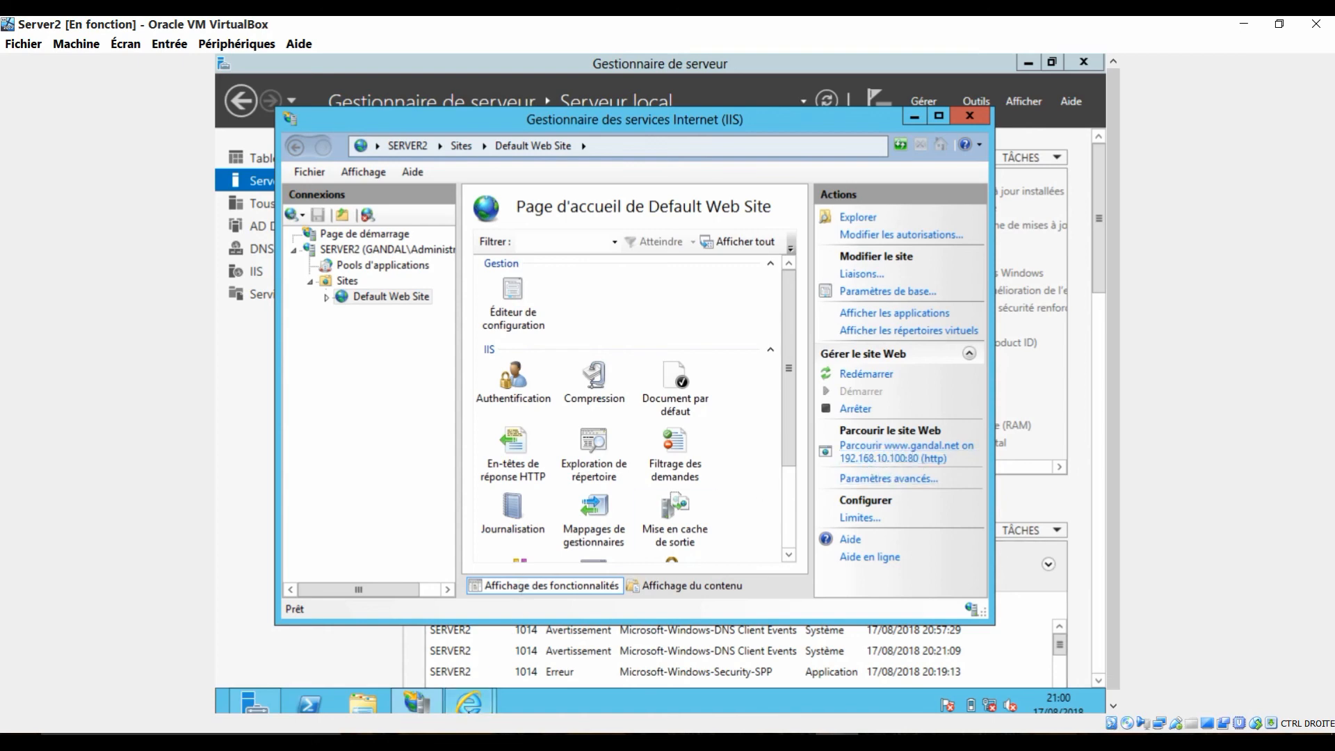
mouse_move(469, 704)
click(530, 616)
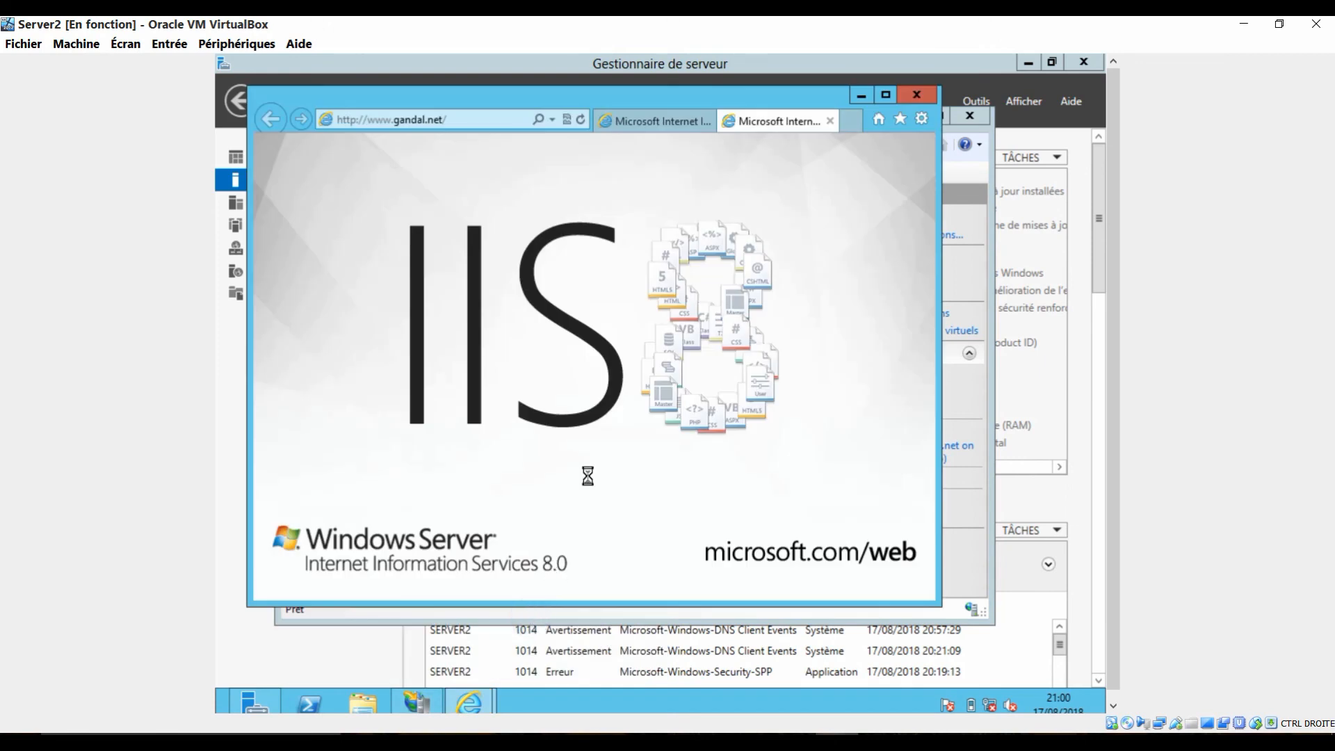
click(885, 97)
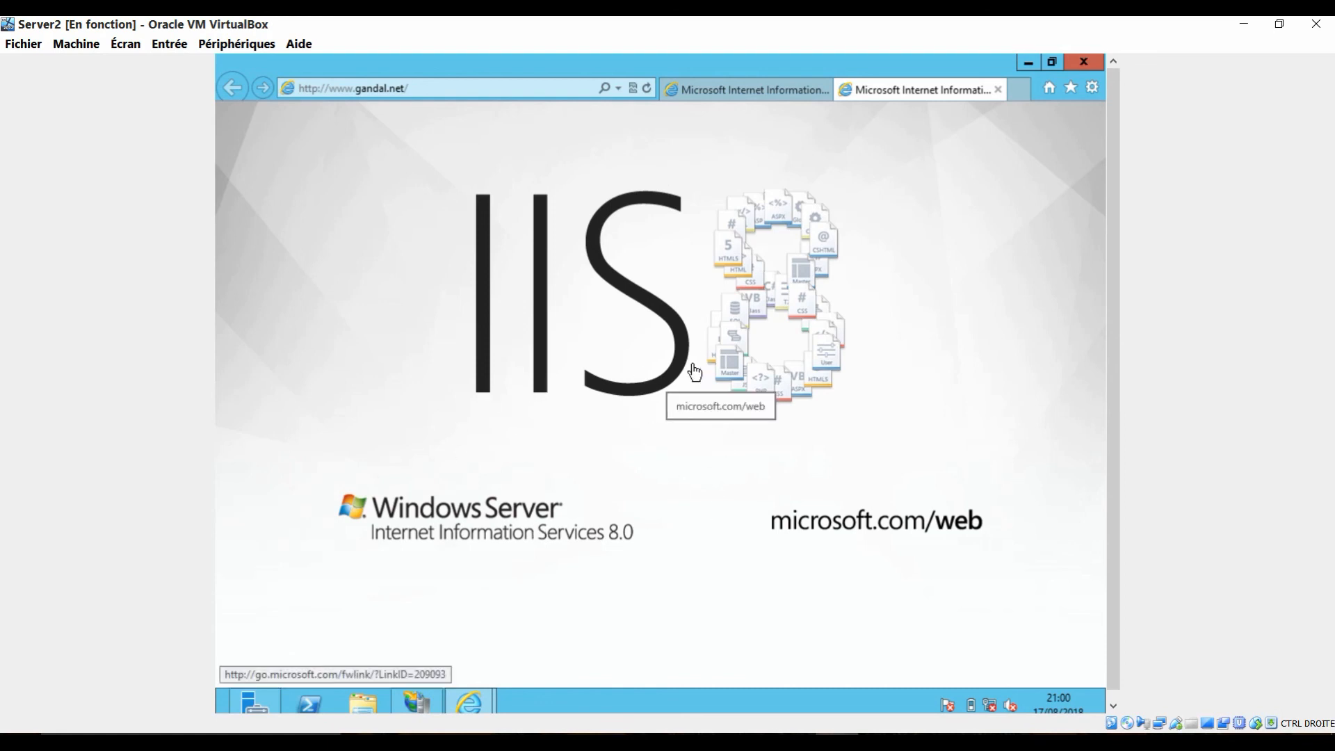
click(399, 707)
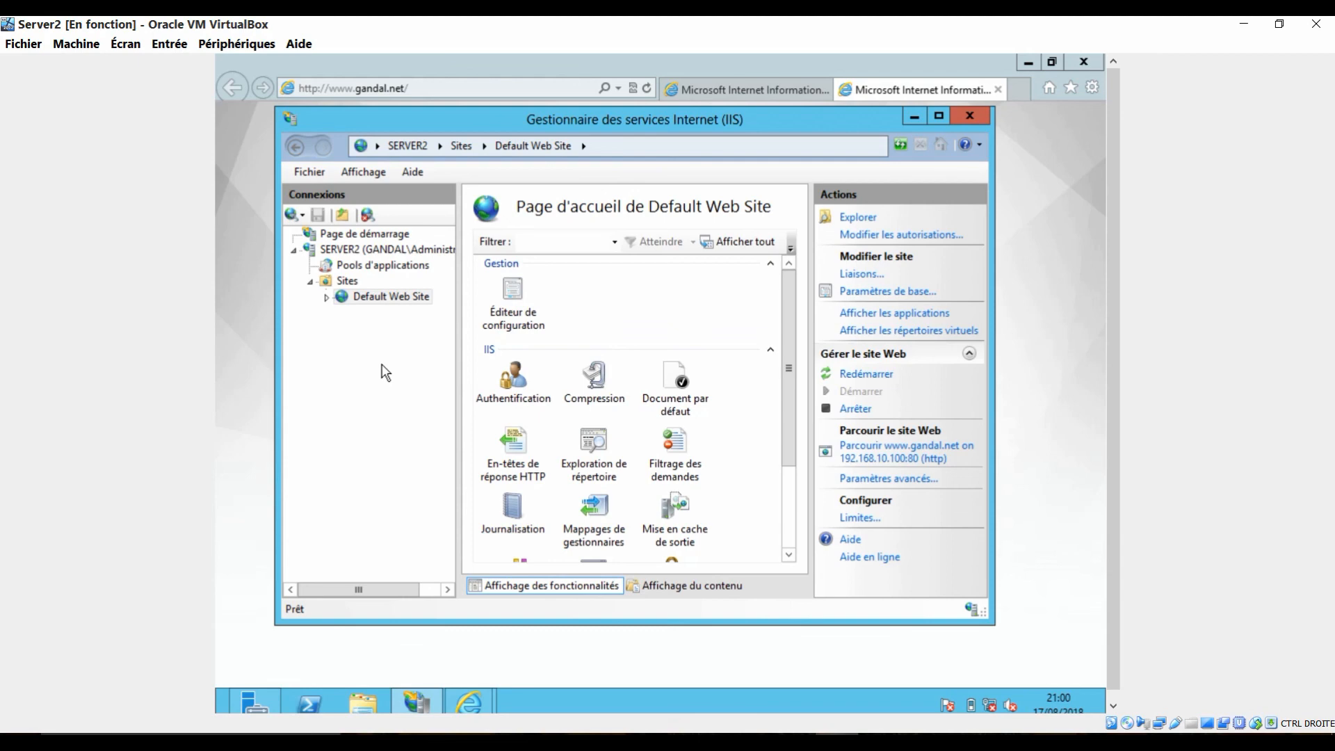
click(967, 115)
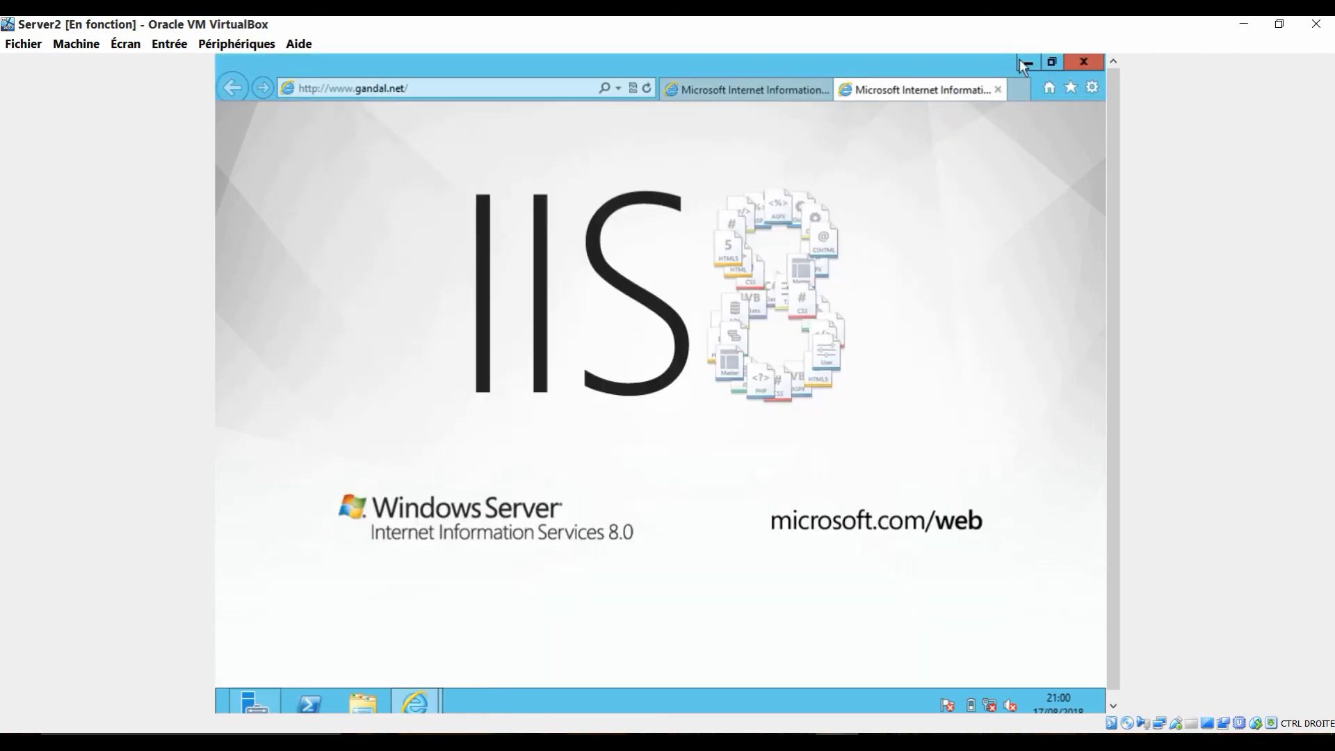